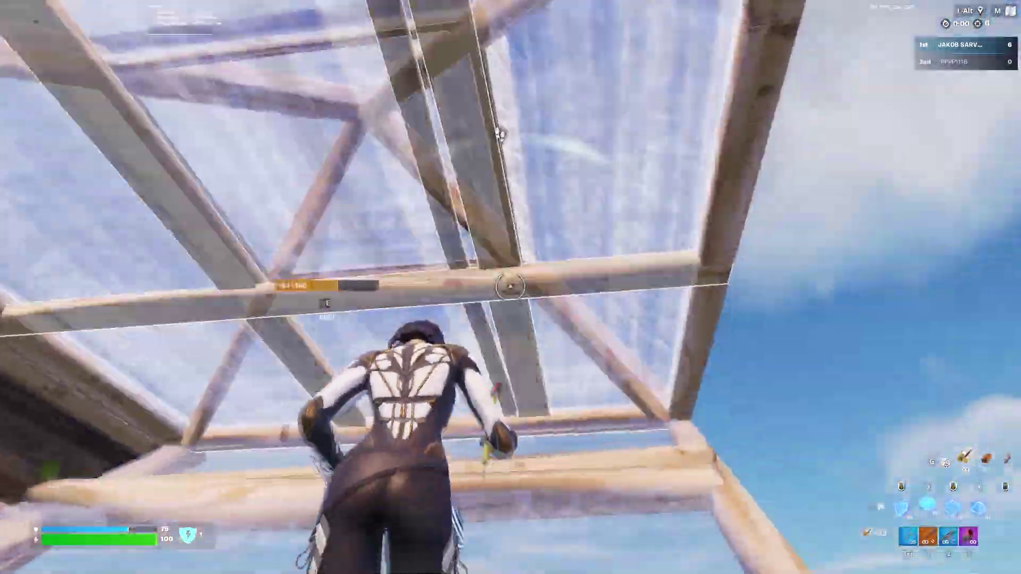
left_click(510, 287)
left_click(511, 287)
key("Tab")
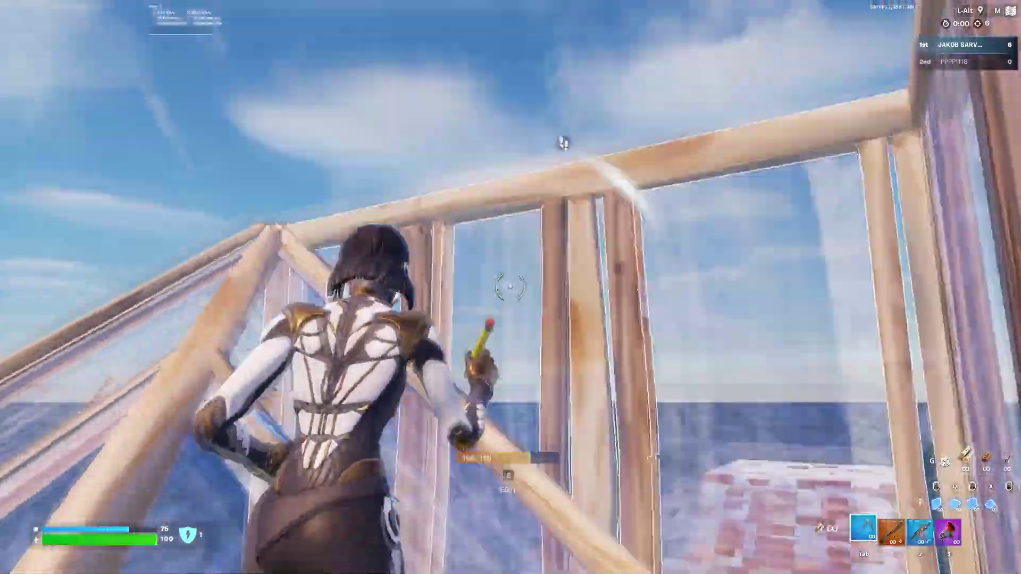
left_click(510, 287)
left_click(510, 287)
left_click(511, 287)
left_click(511, 287)
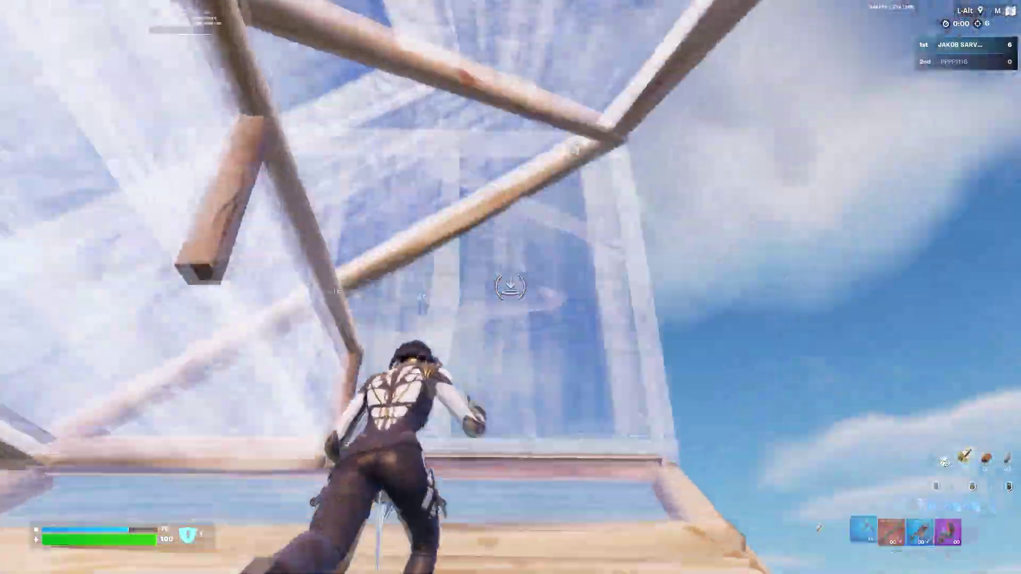
key("e")
left_click(510, 287)
key("e")
key("e")
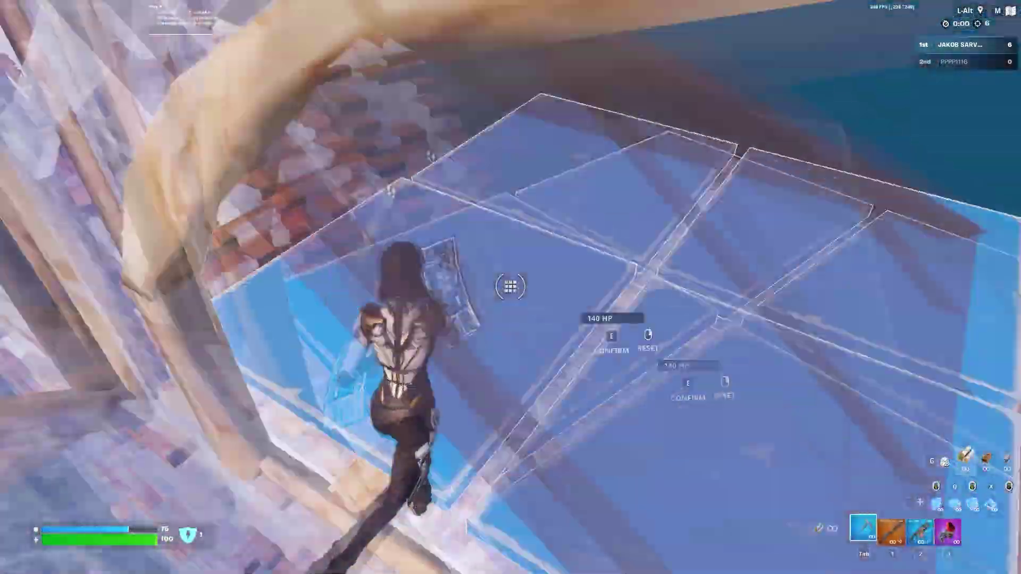
left_click(510, 287)
key("e")
left_click(511, 287)
key("e")
left_click(510, 287)
key("e")
left_click(510, 287)
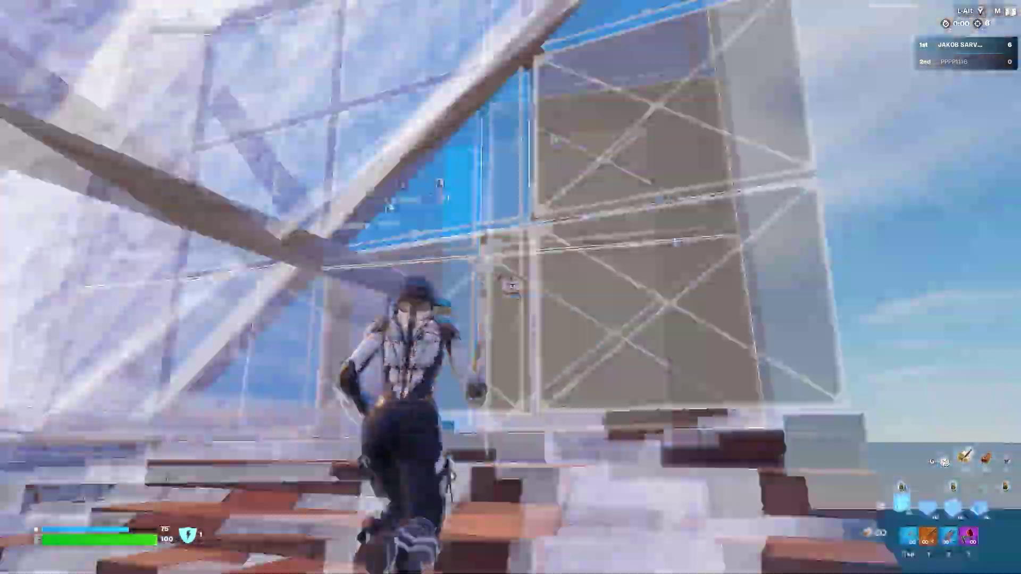
key("e")
left_click(511, 287)
key("e")
left_click(511, 287)
key("1")
left_click(510, 287)
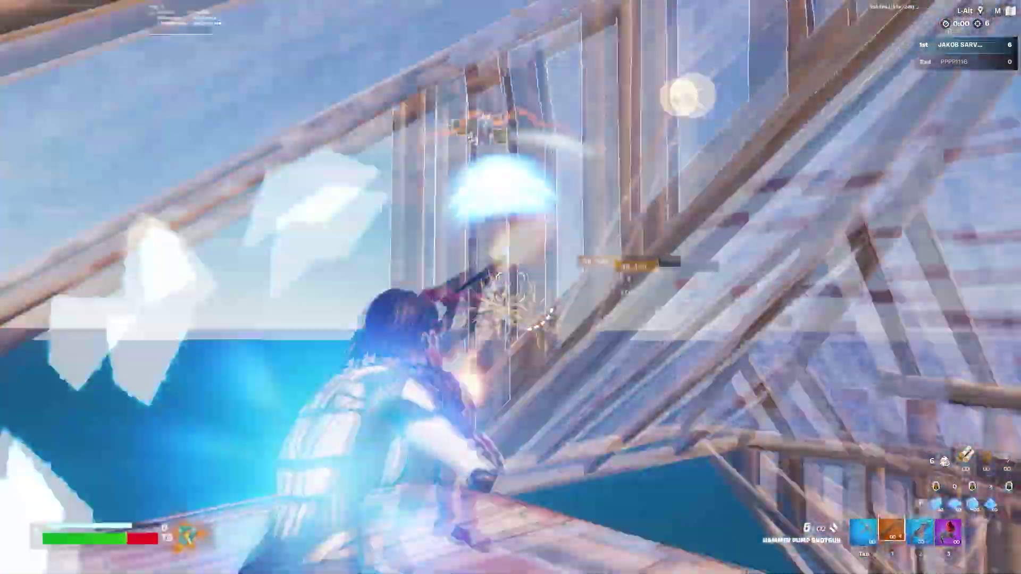
key("2")
left_click(511, 287)
left_click(510, 288)
key("q")
left_click(511, 287)
key("1")
left_click(511, 287)
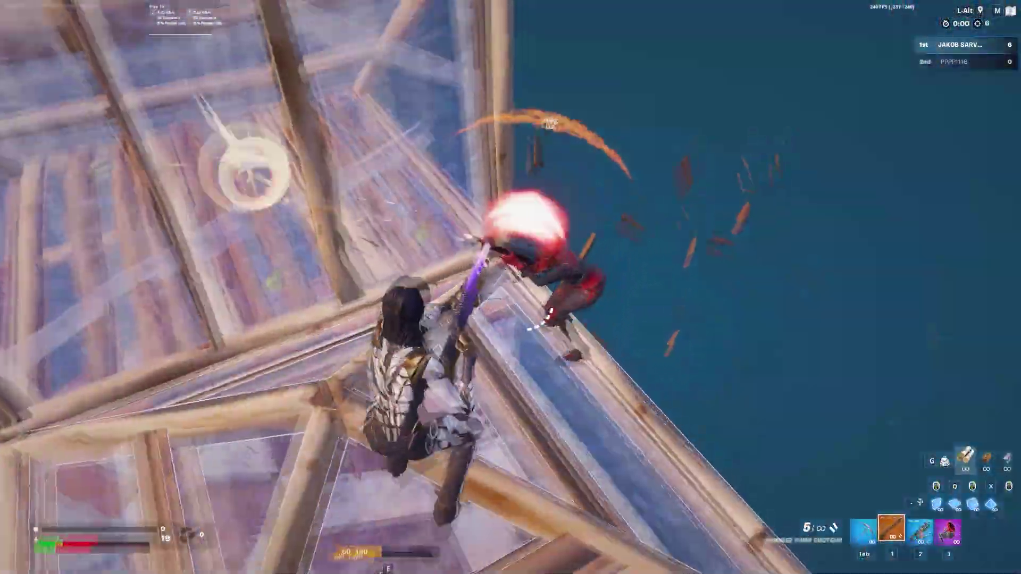
key("shift+Tab")
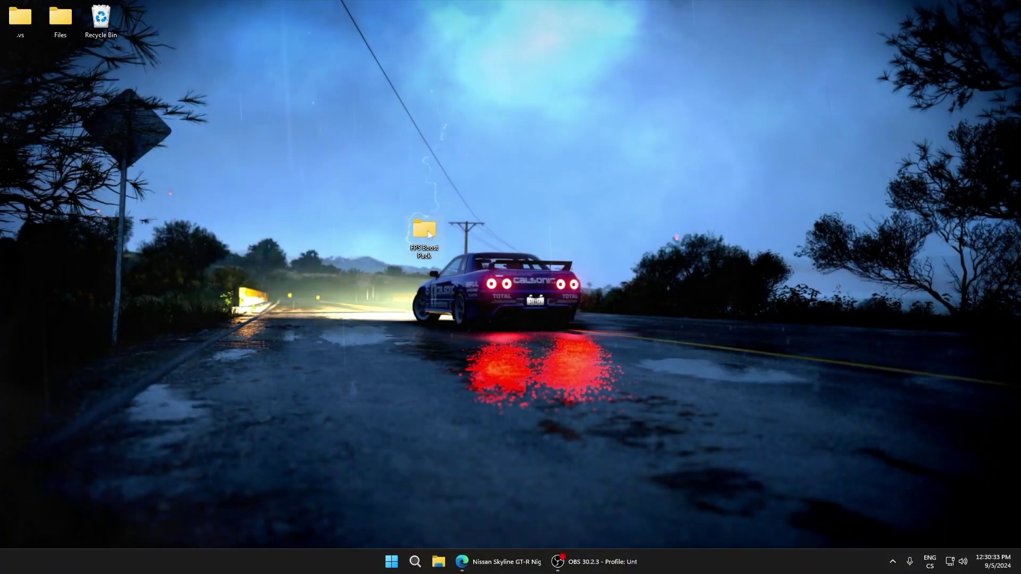
Open the Cleanup folder inside the desktop's FPS Boost Pack folder and run Cleanup.bat as administrator
double_click(429, 234)
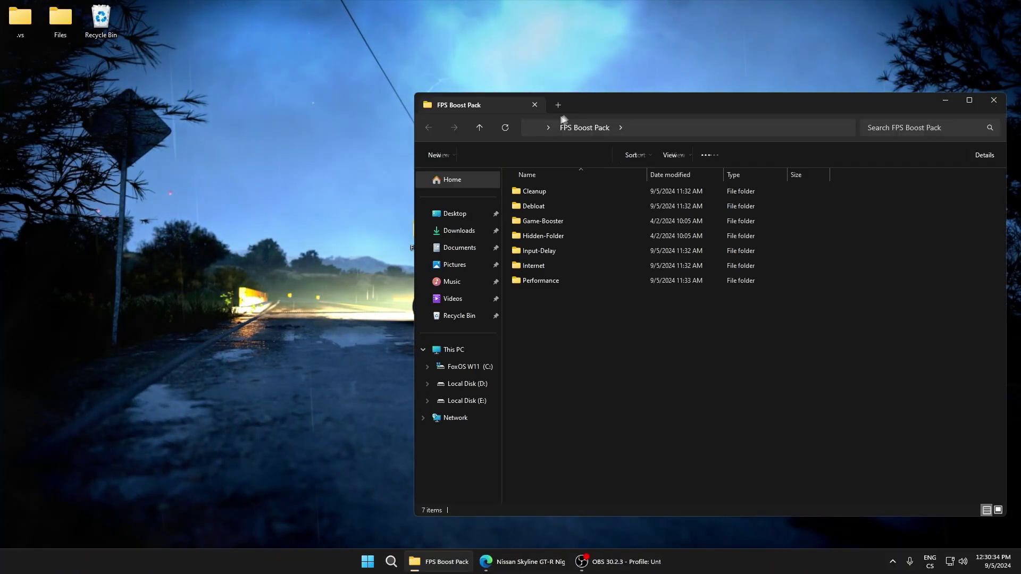
left_click_drag(627, 112, 581, 104)
left_click_drag(582, 366, 529, 335)
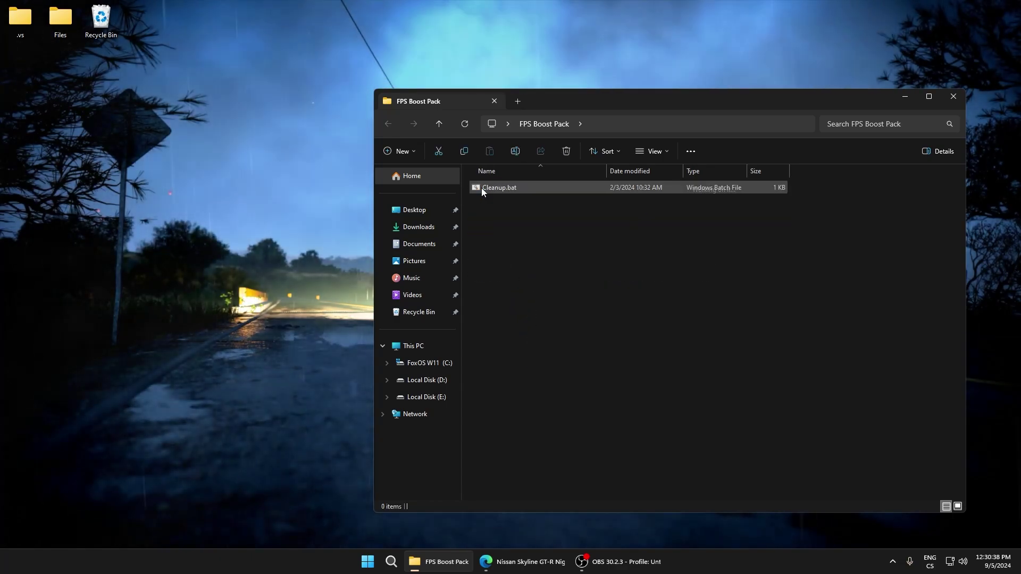
double_click(481, 187)
right_click(499, 190)
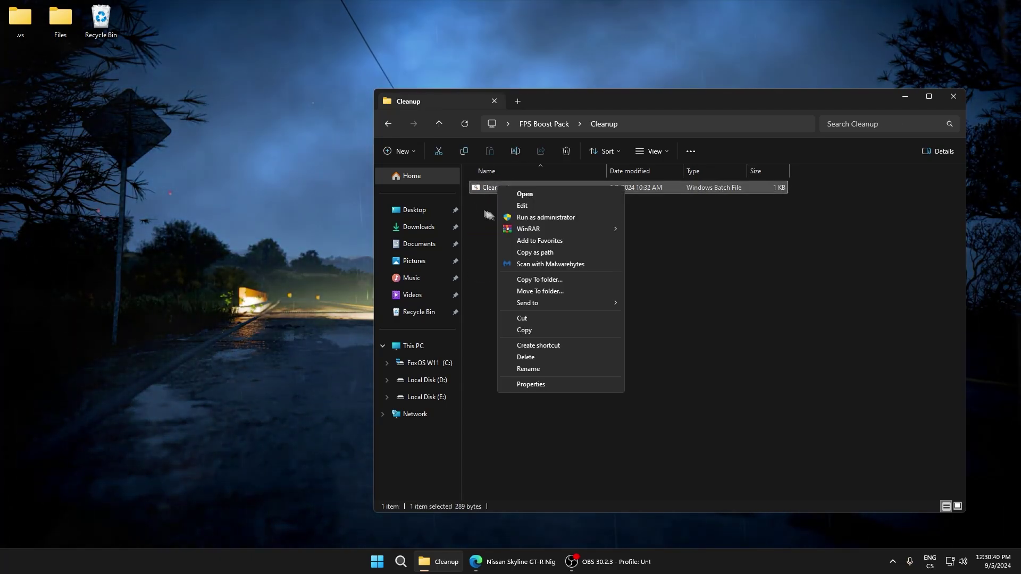
left_click(522, 217)
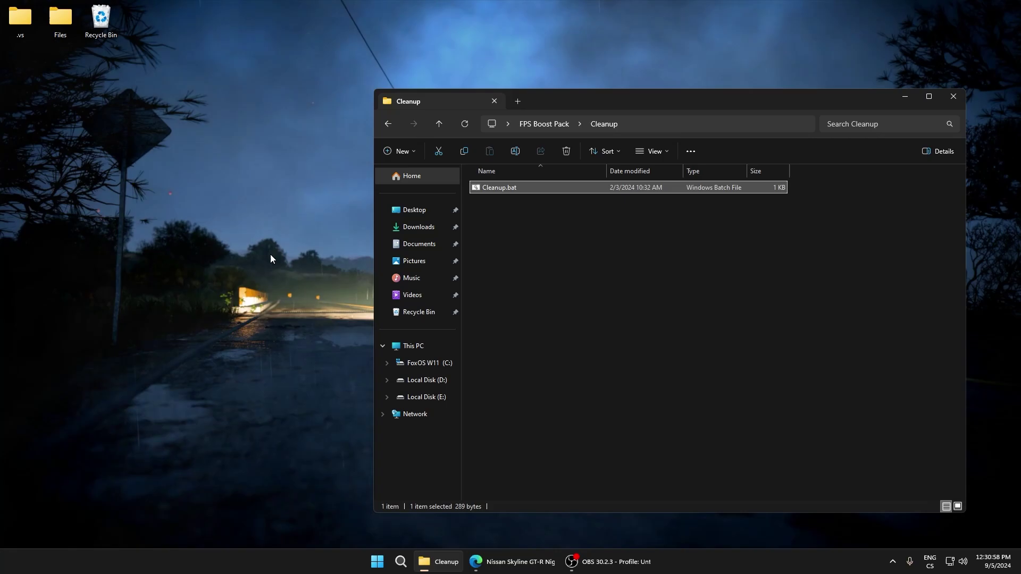
Return to FPS Boost Pack, enter the Debloat folder and open debloat.bat for editing in Notepad
left_click(388, 126)
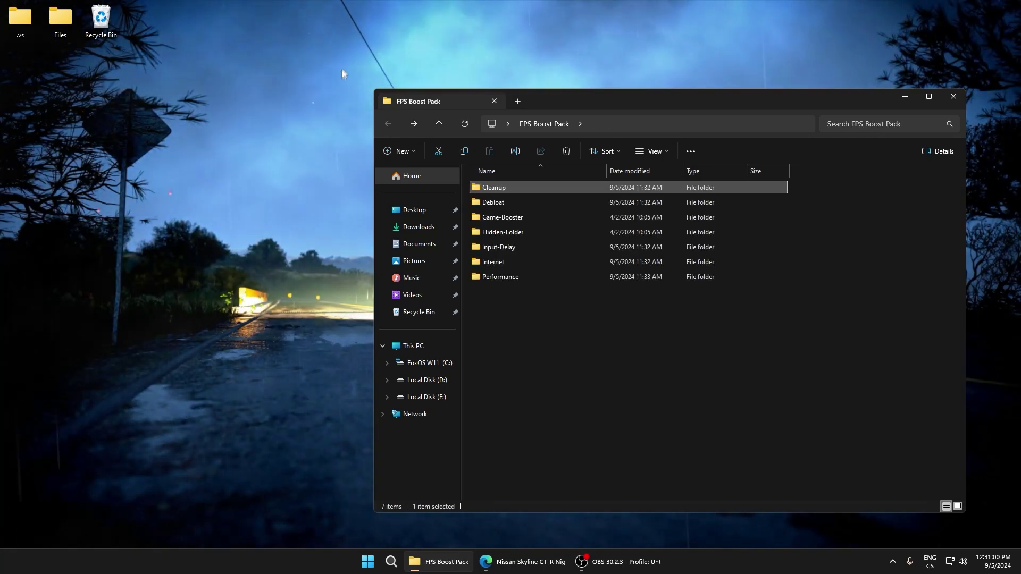
double_click(481, 202)
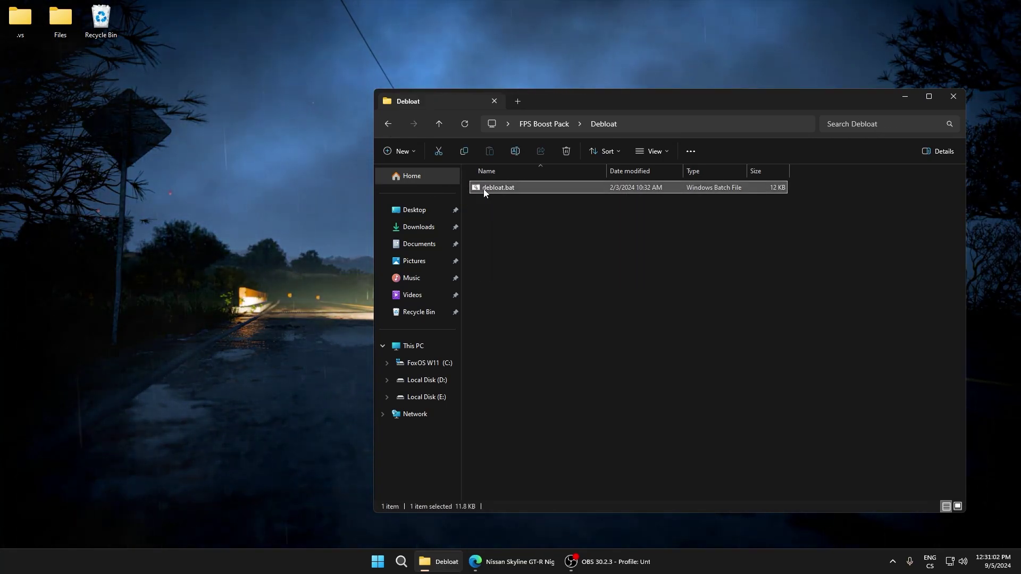
right_click(484, 192)
left_click(508, 209)
left_click_drag(851, 222, 855, 498)
left_click(851, 178)
right_click(505, 187)
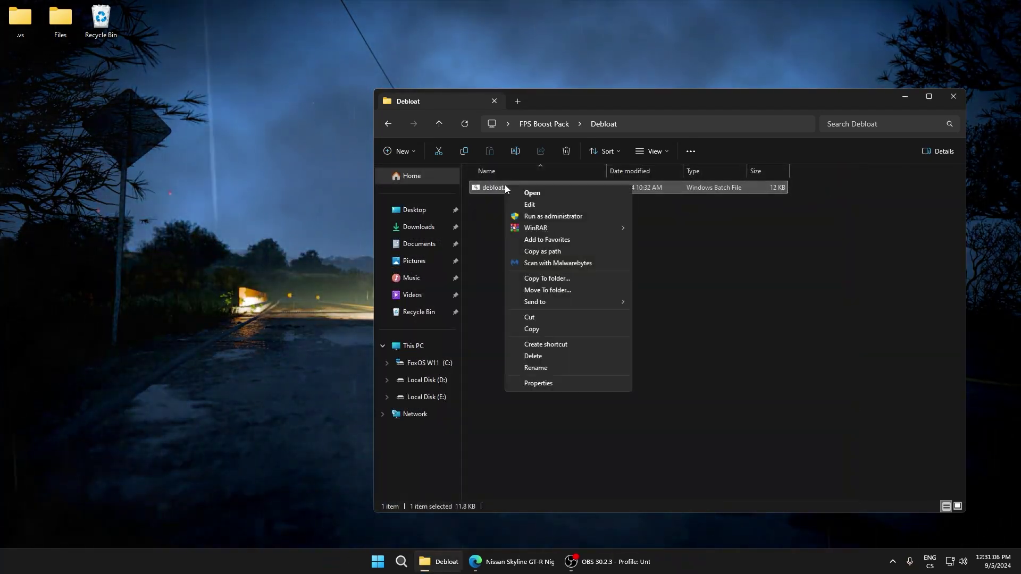
left_click(520, 205)
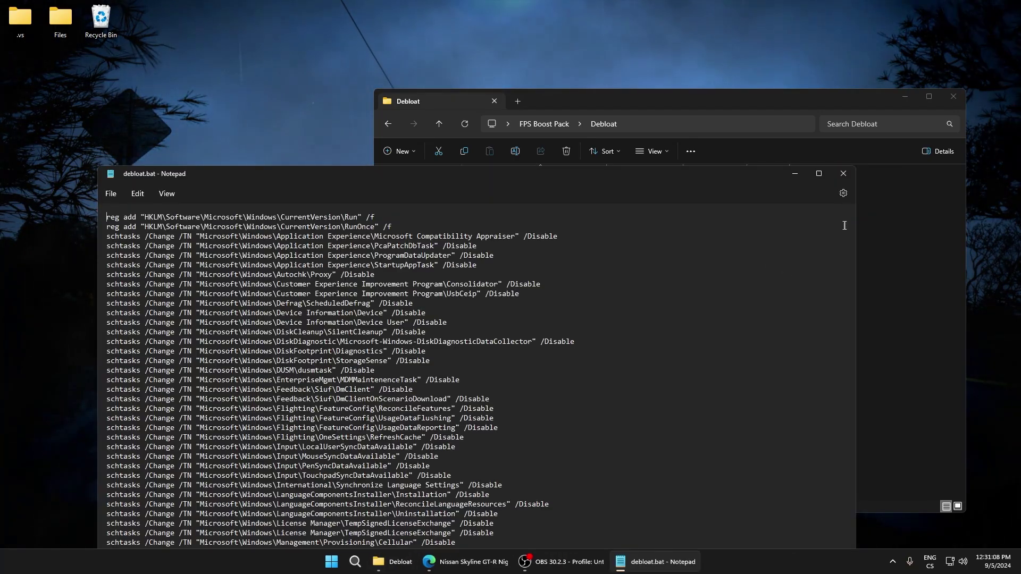
Examine the commands in debloat.bat that disable scheduled tasks and remove app packages, including the SkypeApp line, and close the file
left_click_drag(850, 244, 853, 497)
left_click_drag(506, 174, 528, 100)
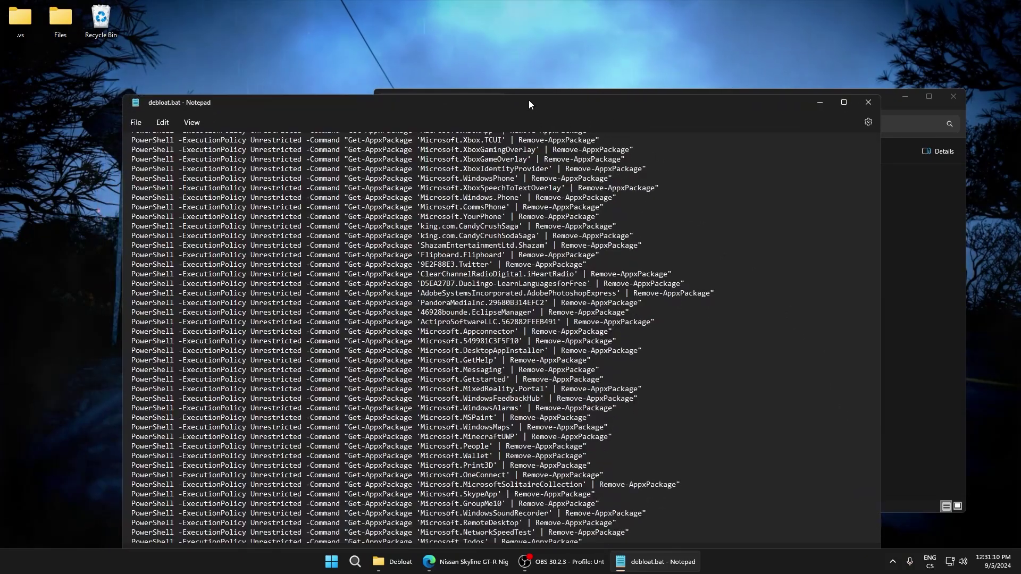
scroll(515, 396, "down", 1)
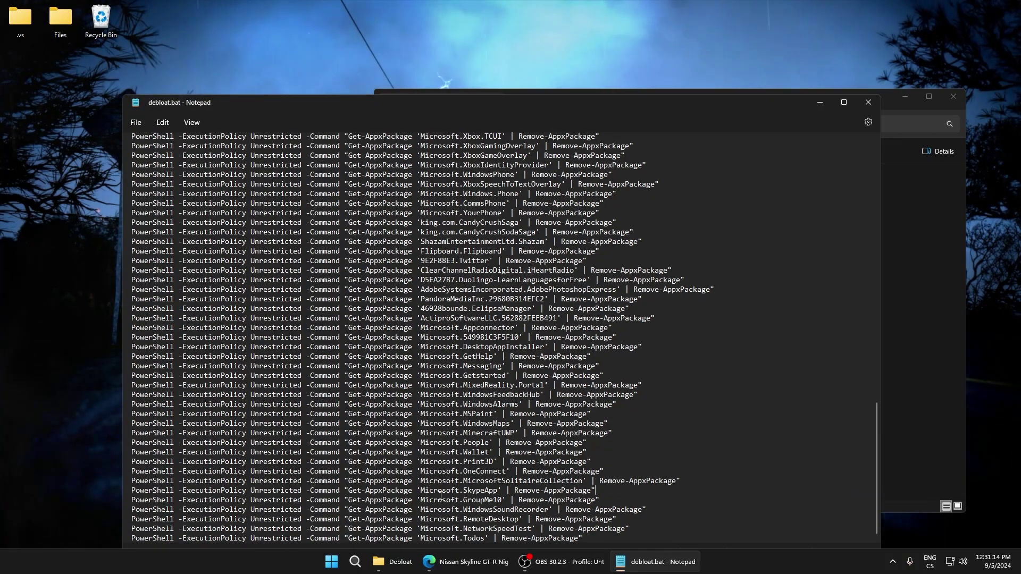
triple_click(491, 489)
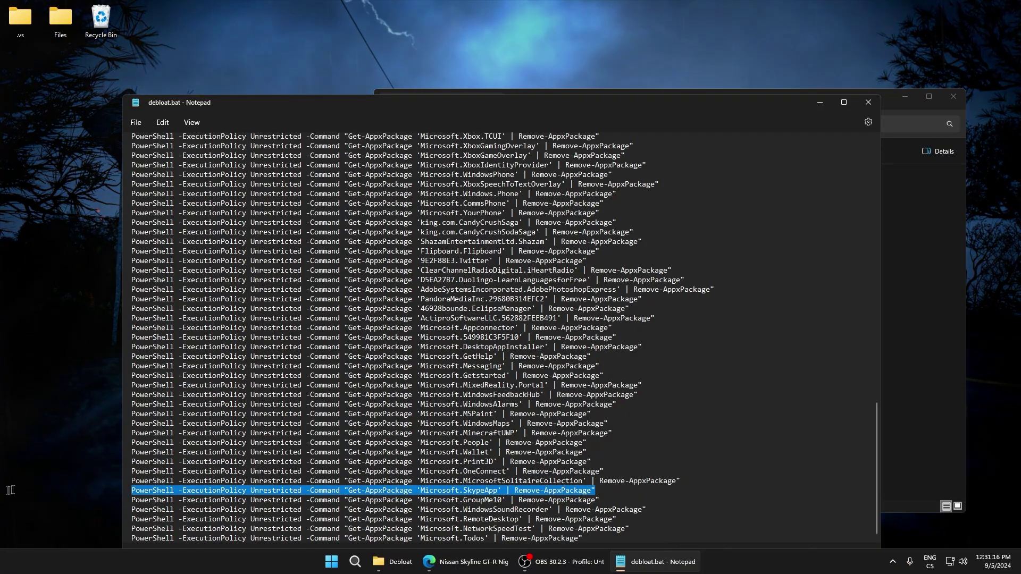
scroll(547, 479, "up", 6)
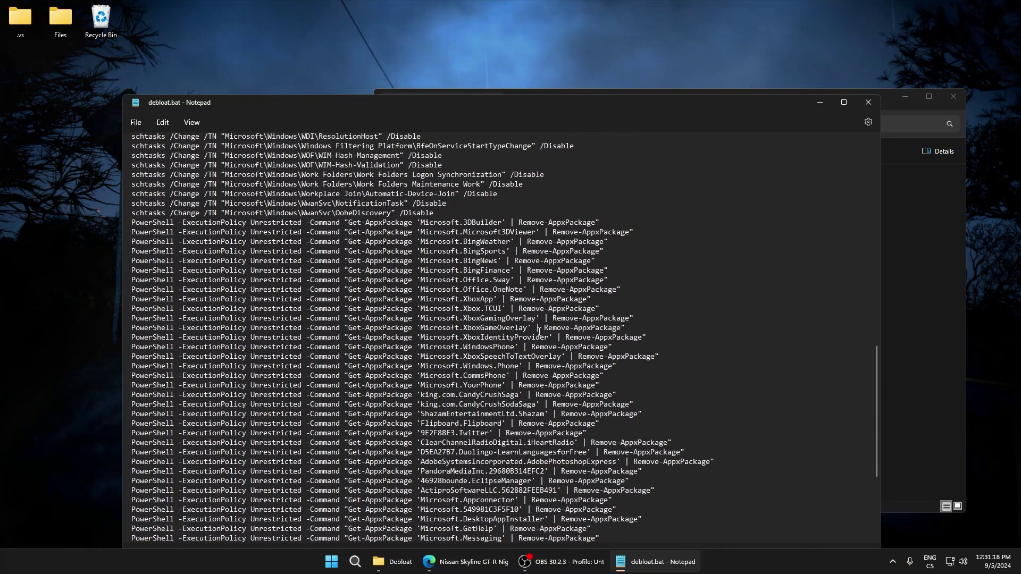
scroll(451, 347, "up", 2)
scroll(451, 347, "down", 8)
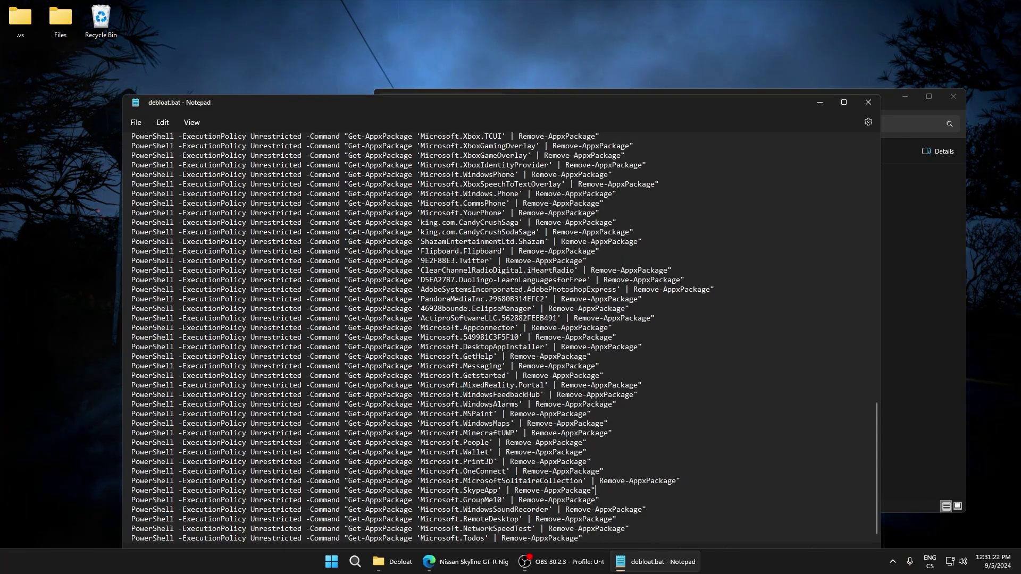
left_click_drag(496, 104, 490, 33)
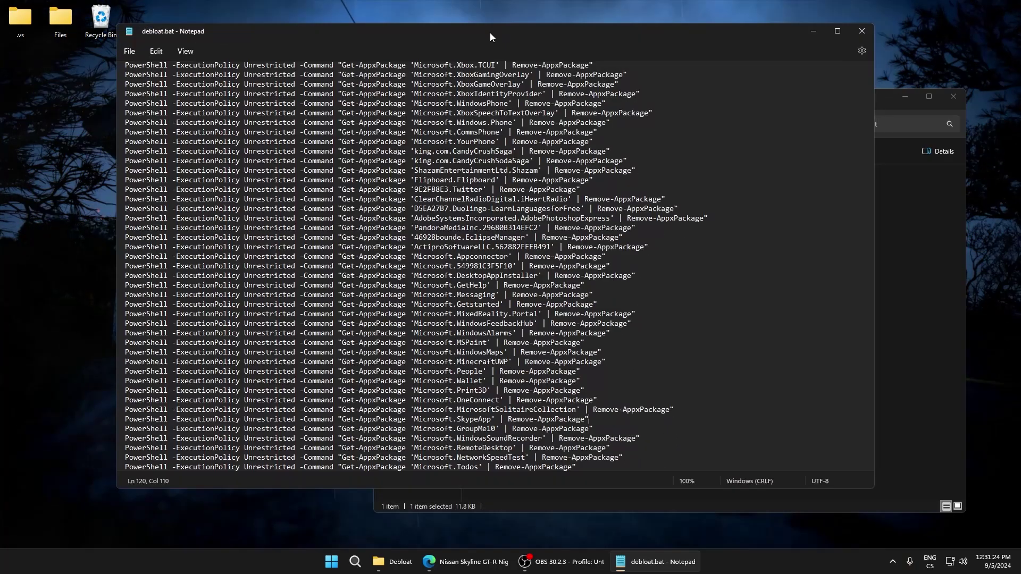
left_click_drag(584, 468, 132, 229)
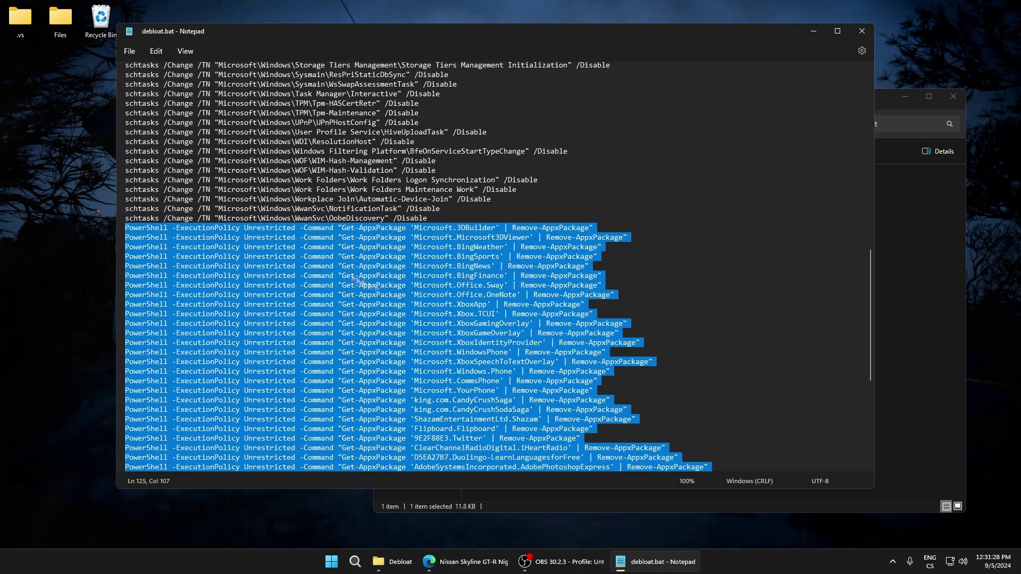
scroll(372, 229, "up", 4)
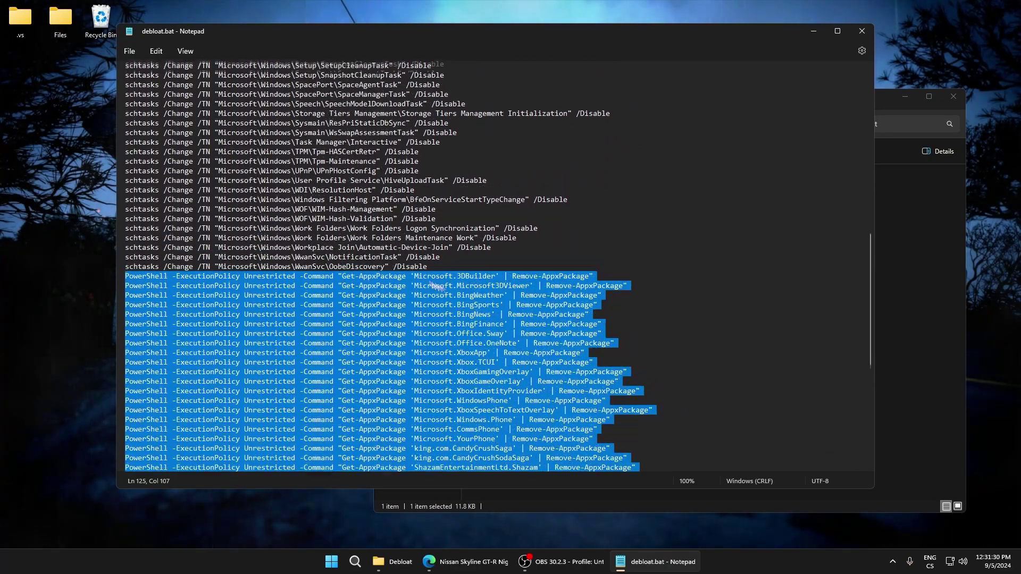
left_click(371, 220)
scroll(370, 220, "up", 15)
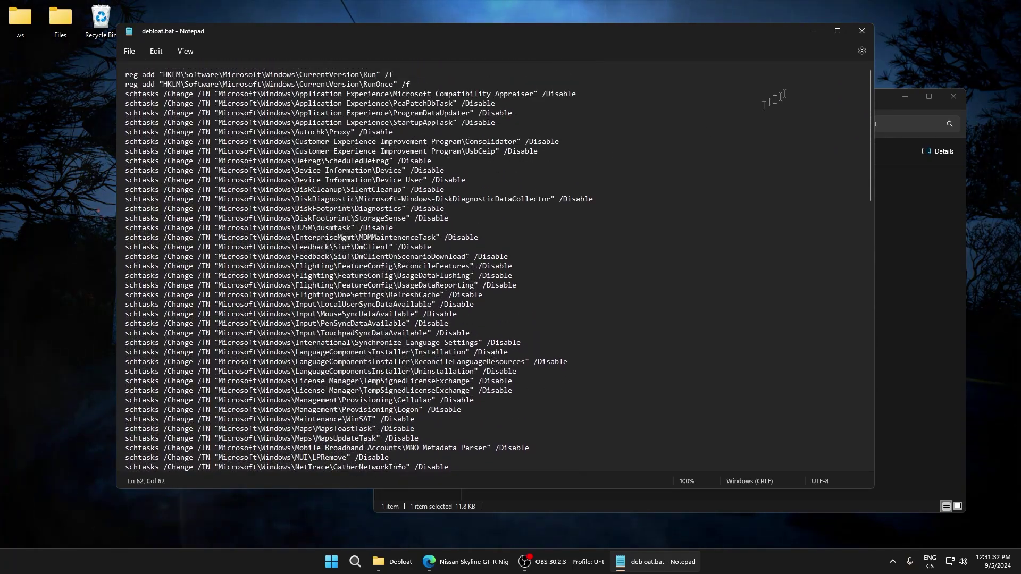
left_click(859, 29)
Run debloat.bat as administrator
right_click(511, 189)
left_click(531, 218)
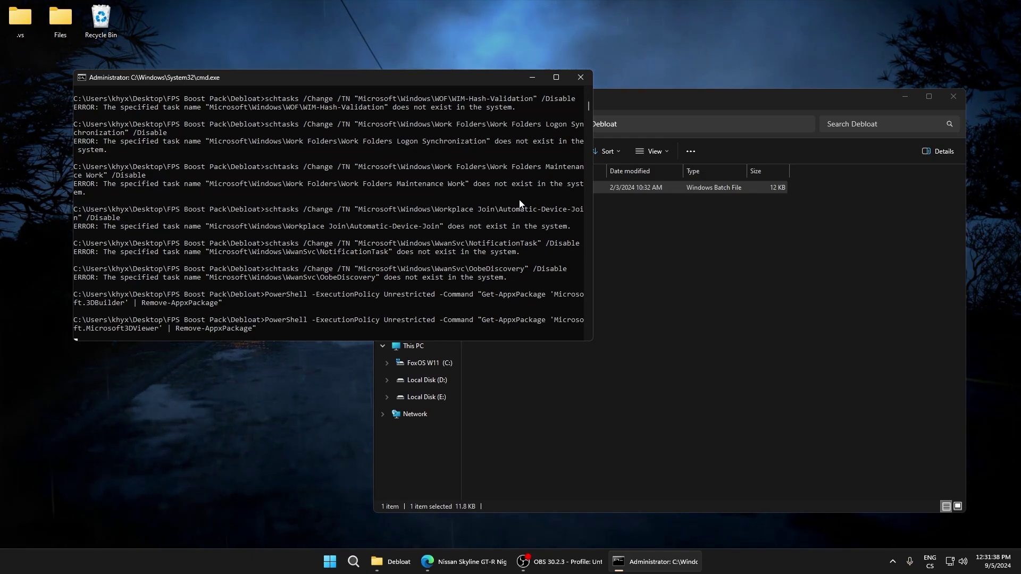
Bring the folder window forward, return to FPS Boost Pack and open the Game-Booster folder
left_click(795, 272)
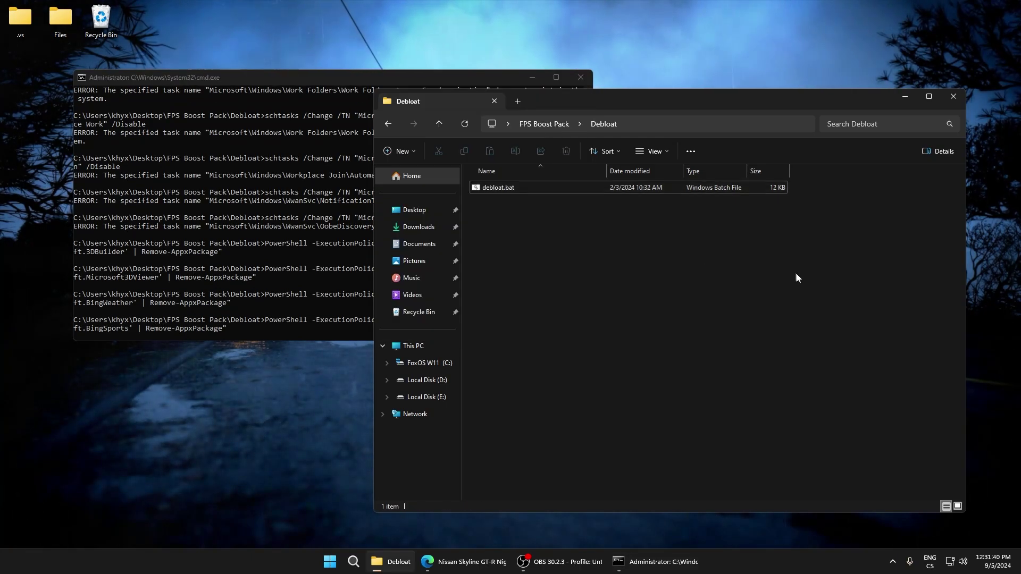
left_click_drag(569, 107, 540, 108)
key("alt+Left")
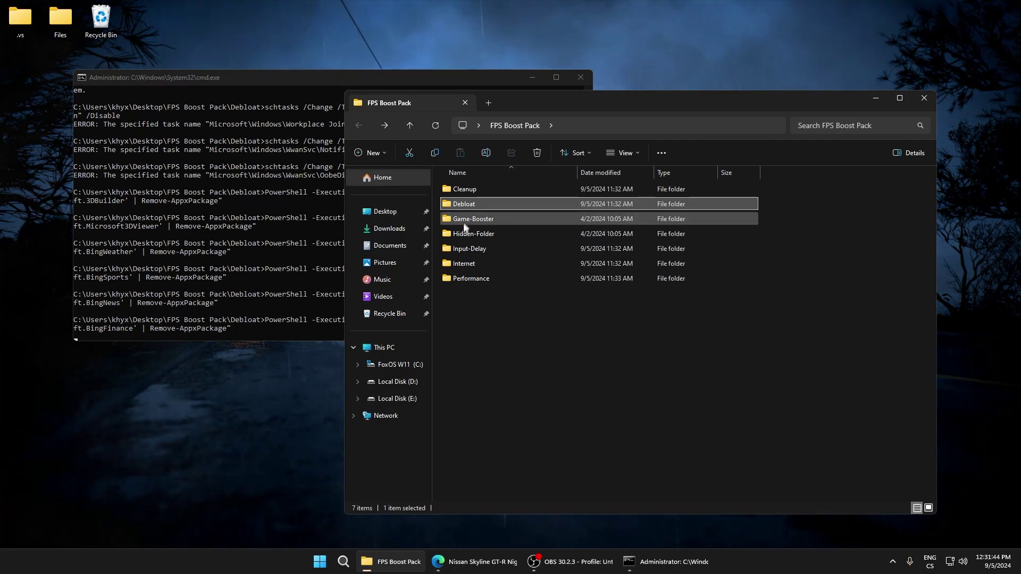
double_click(485, 219)
View the commands in game-booster.bat in Notepad and close the file
right_click(469, 189)
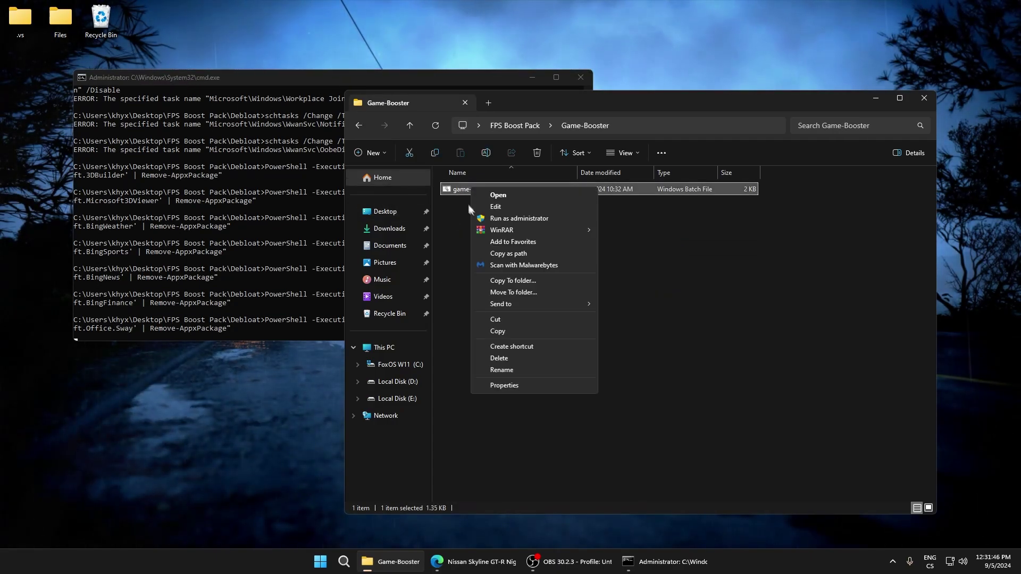
left_click(505, 227)
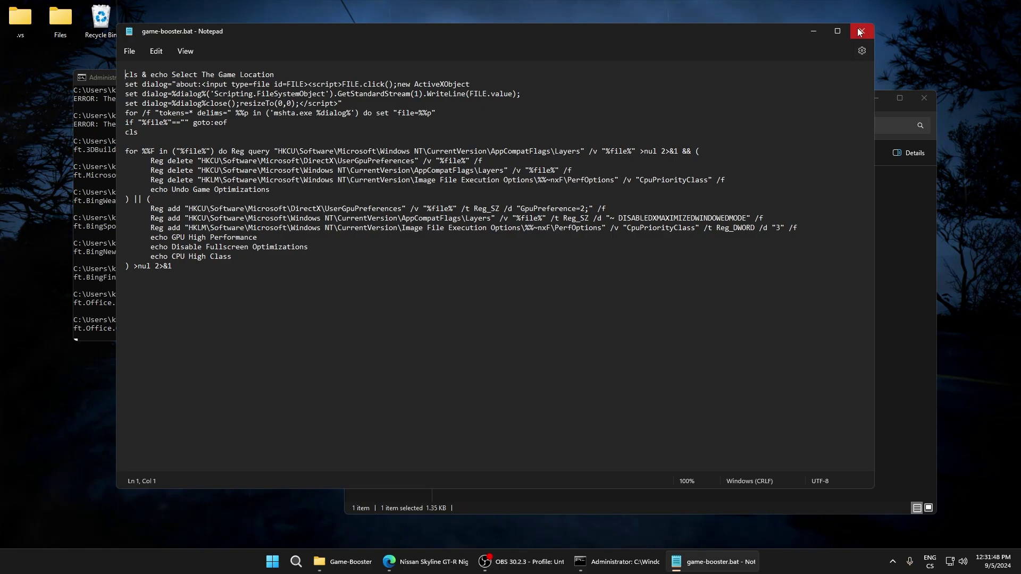
left_click(860, 31)
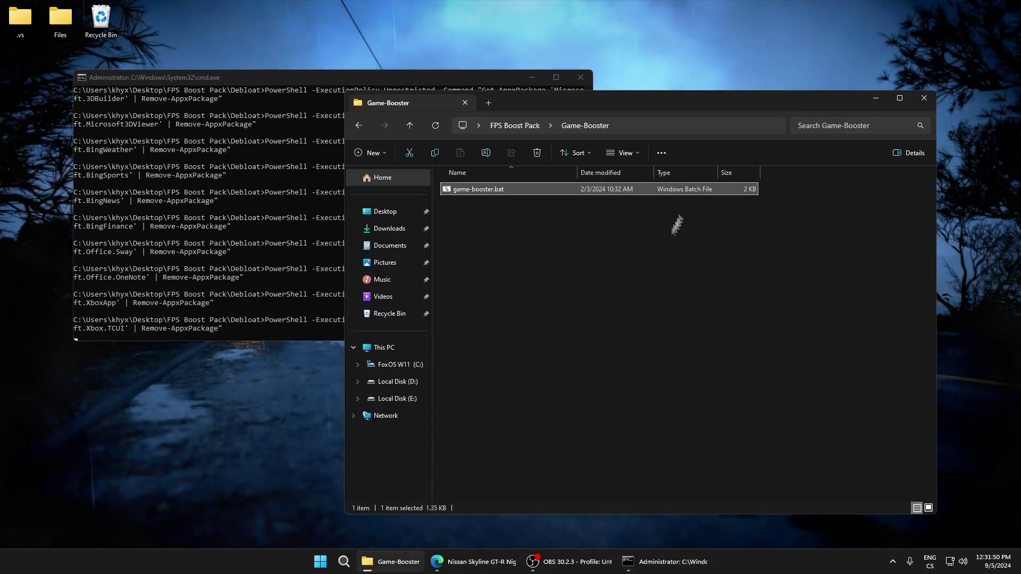
Run game-booster.bat from the Game-Booster folder
right_click(477, 193)
left_click(518, 221)
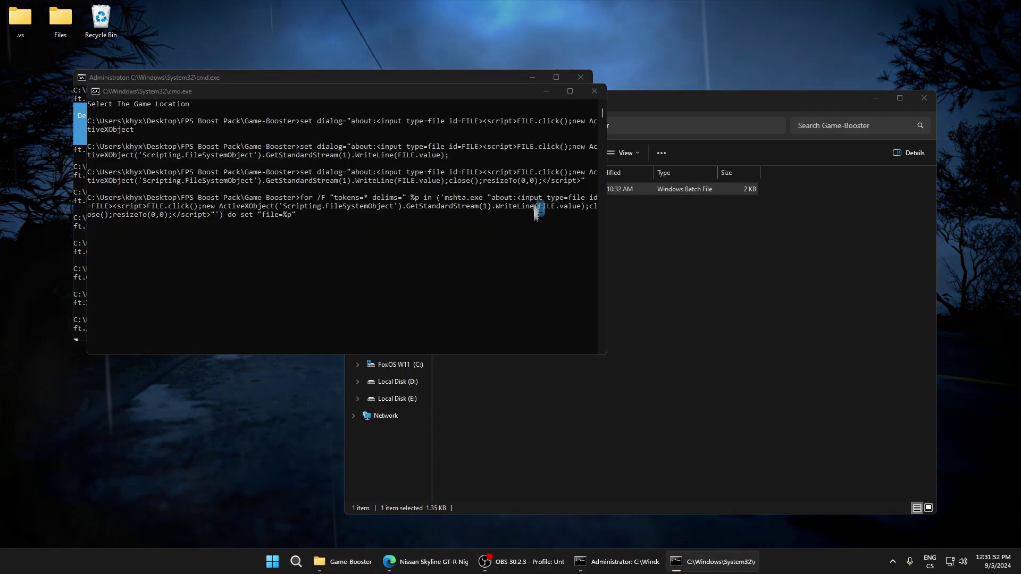
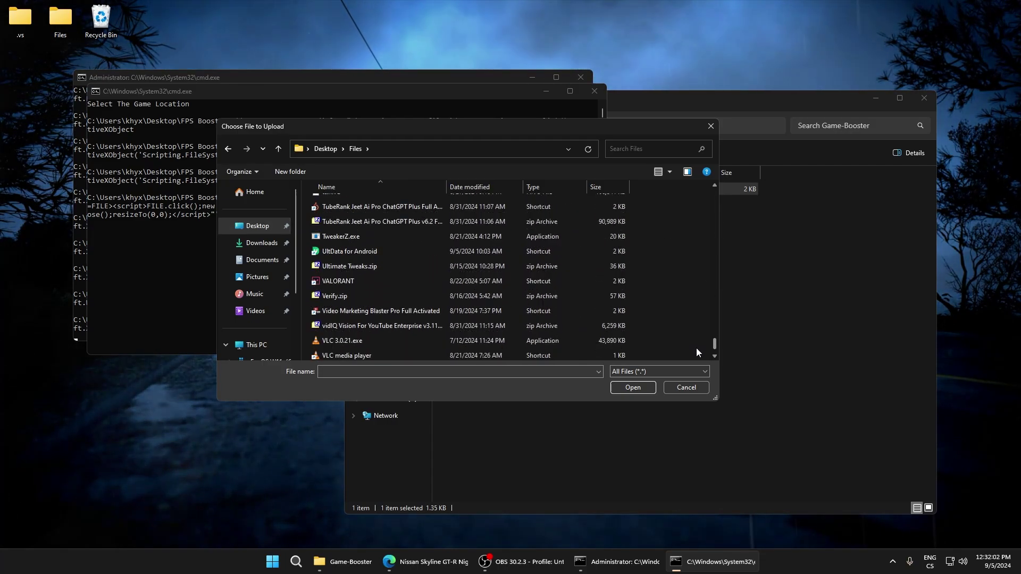
Choose the VALORANT shortcut from the desktop's Files folder as the game location for game-booster.bat
scroll(319, 304, "up", 1)
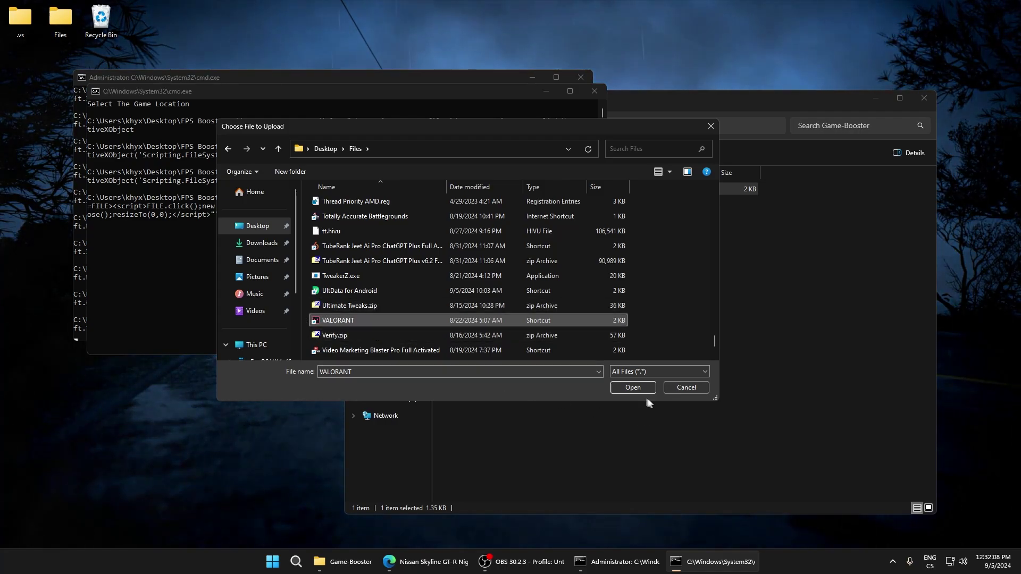
left_click(633, 388)
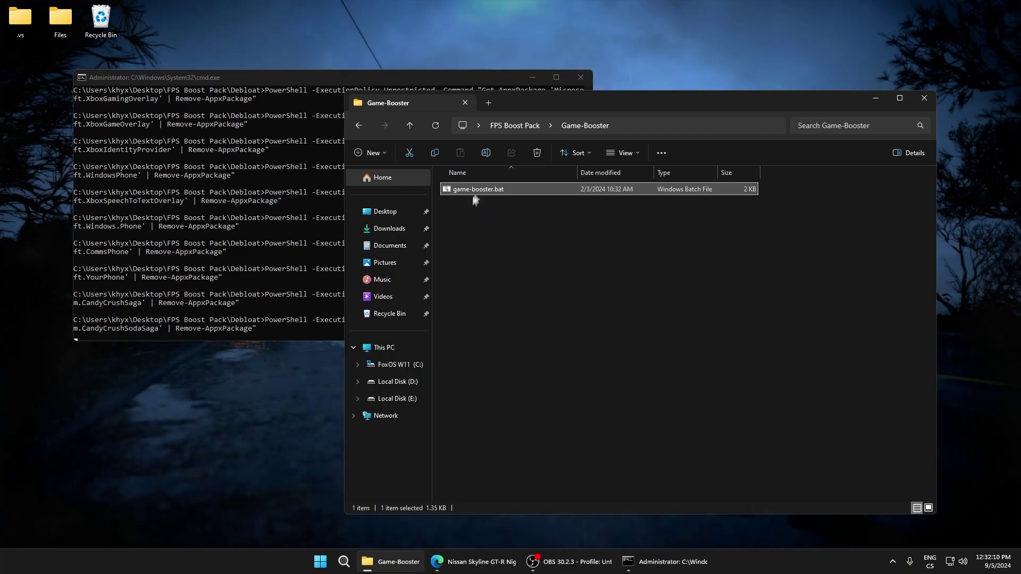
Return to the FPS Boost Pack folder and open Hidden-Folder
left_click_drag(533, 103, 514, 111)
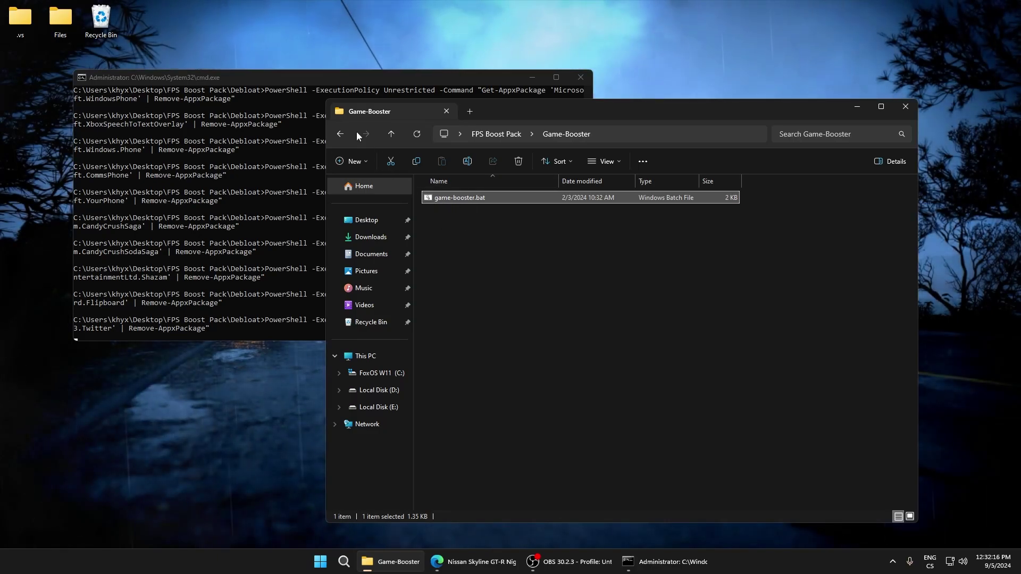
left_click(338, 134)
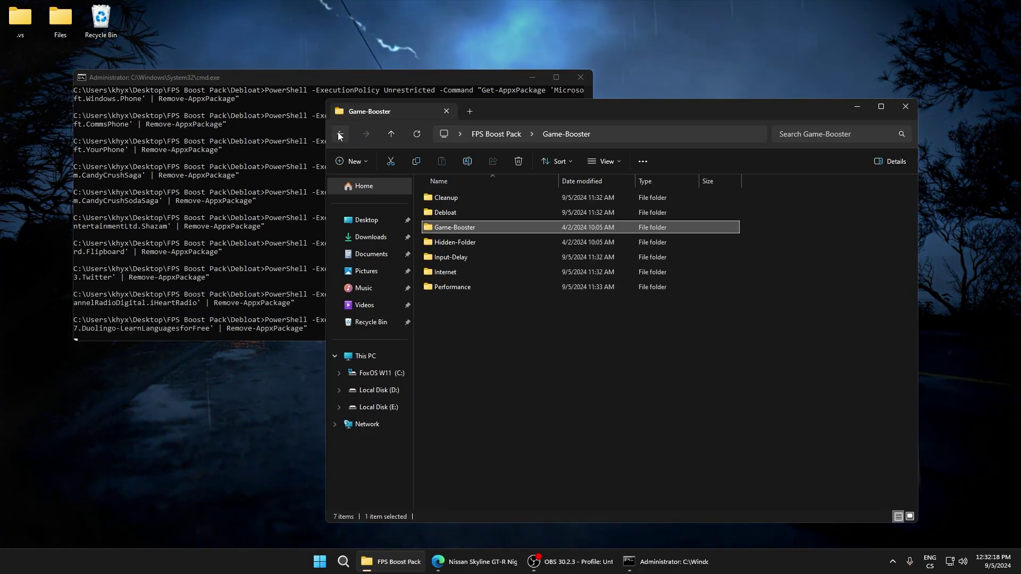
left_click(463, 228)
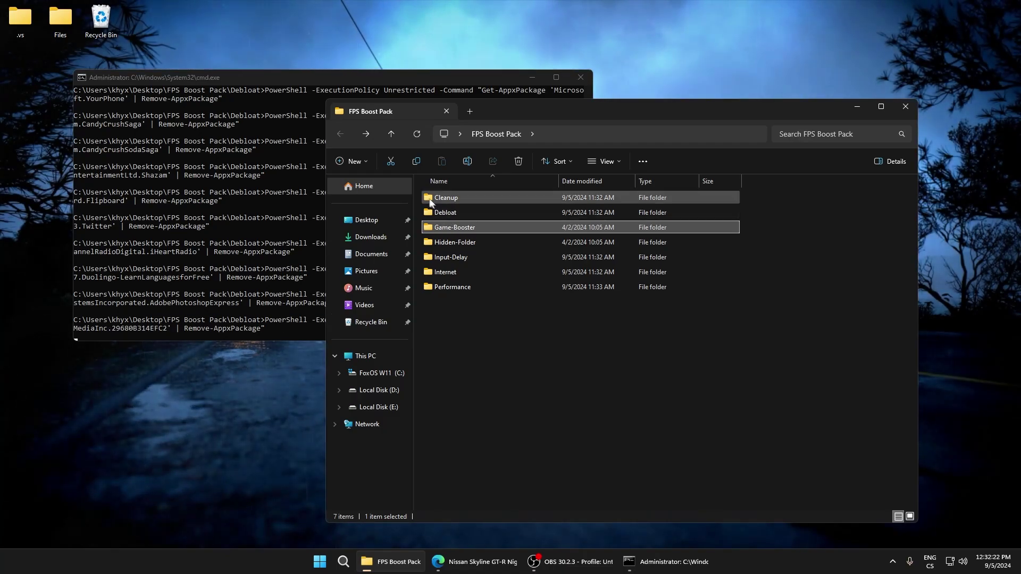
left_click_drag(419, 196, 426, 193)
left_click_drag(463, 237, 416, 189)
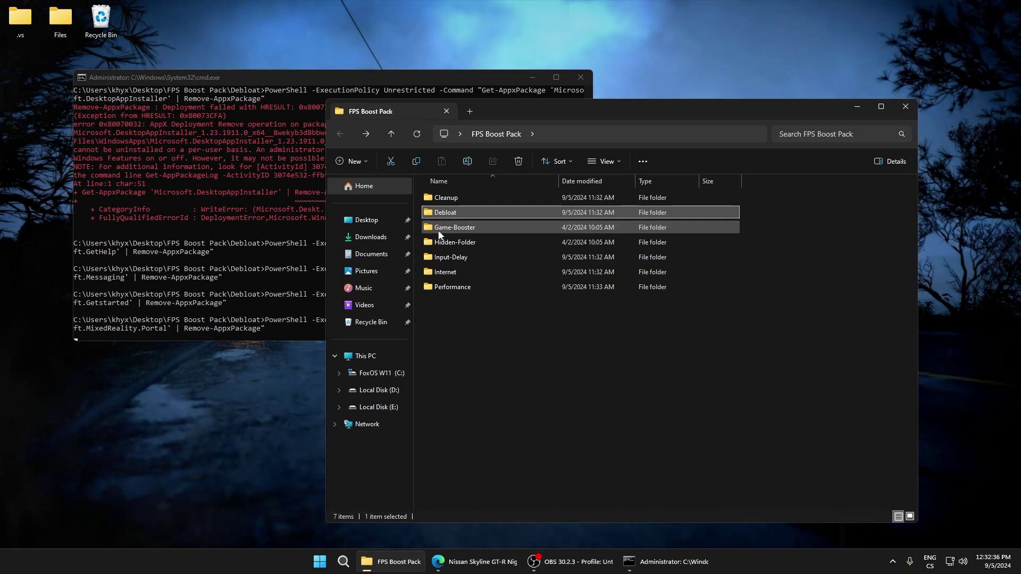
left_click(439, 229)
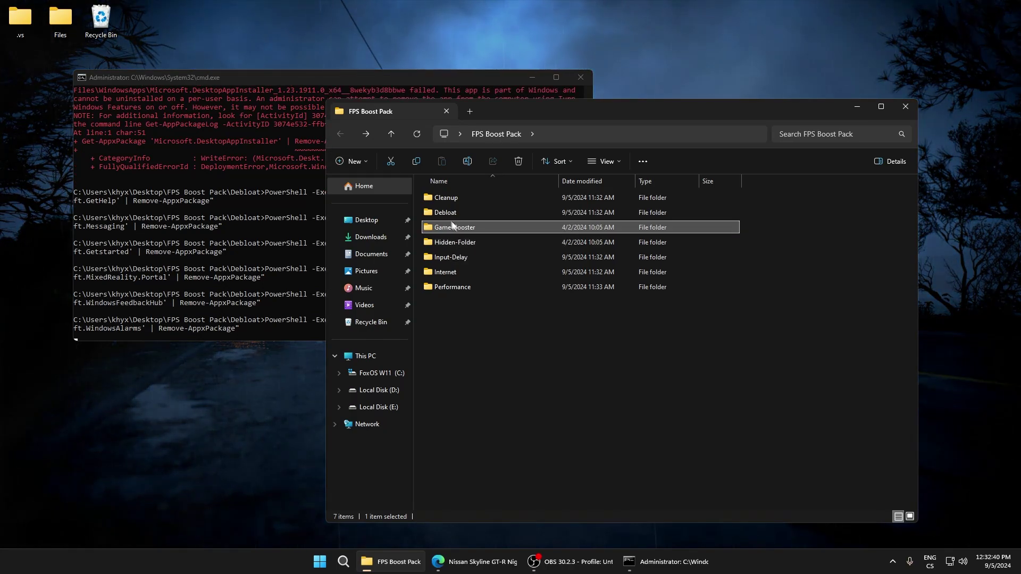
left_click(460, 247)
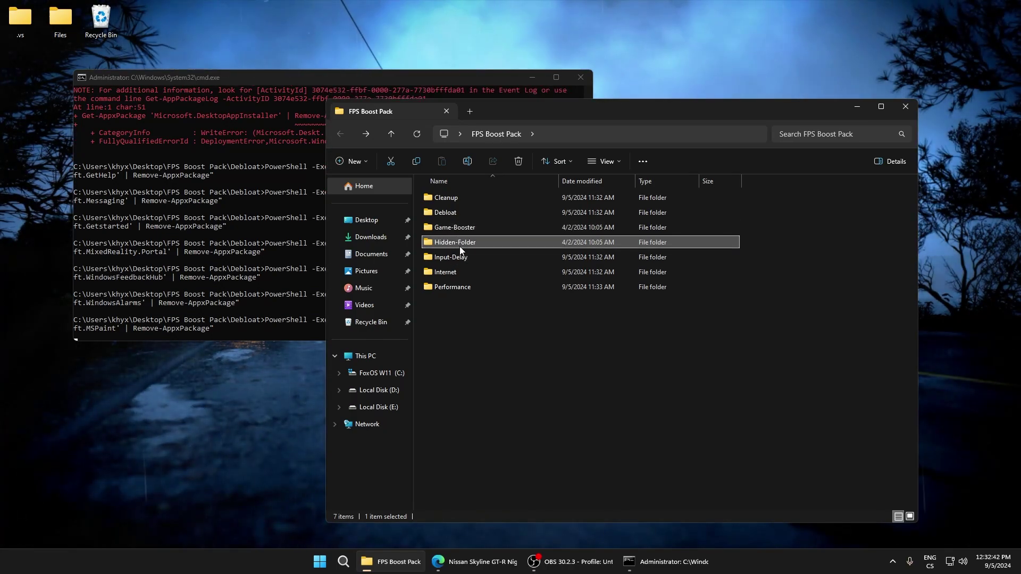
double_click(459, 247)
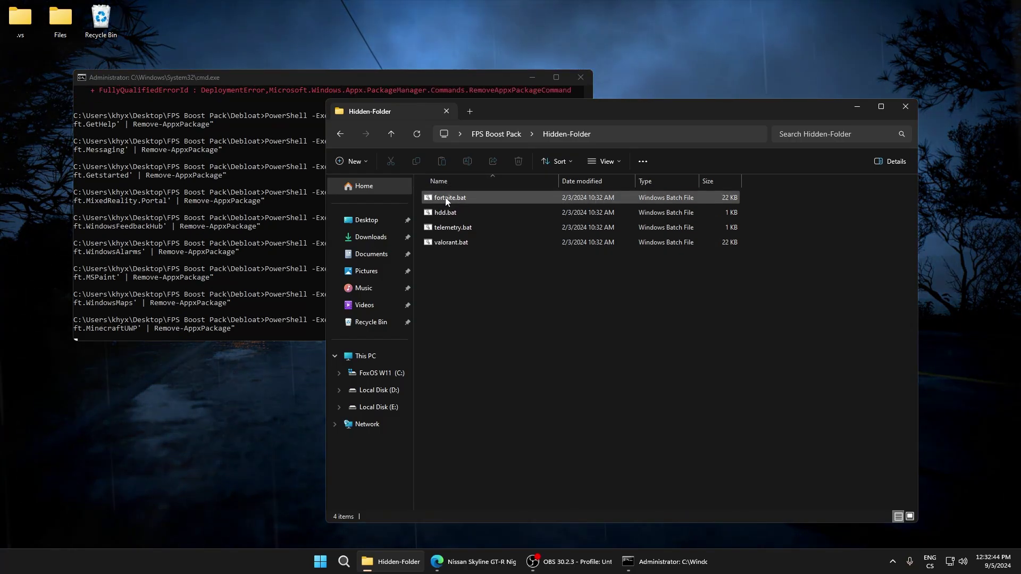
Open valorant.bat for editing in Notepad and move its window slightly aside
right_click(447, 242)
left_click(468, 265)
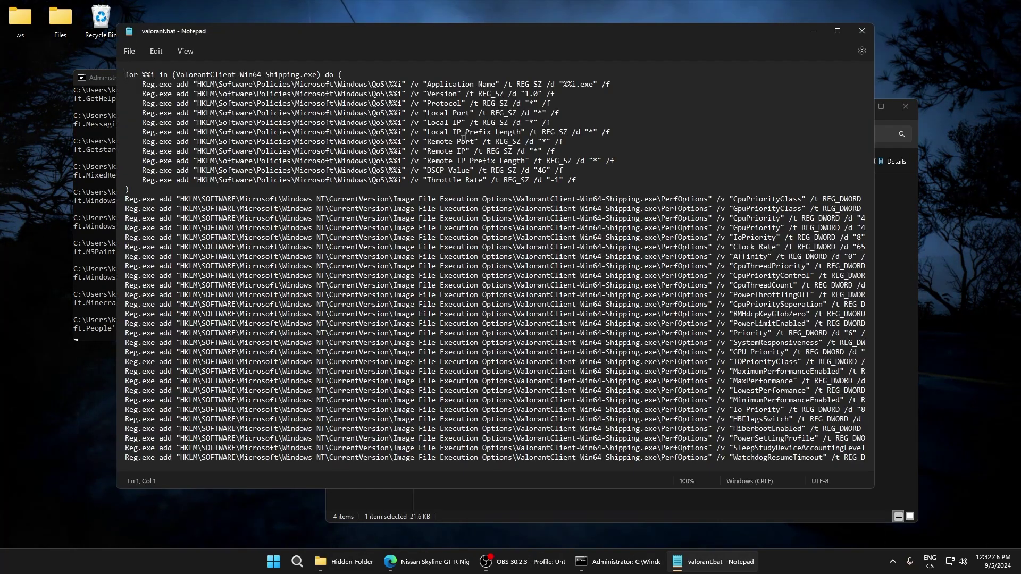
left_click_drag(519, 36, 496, 40)
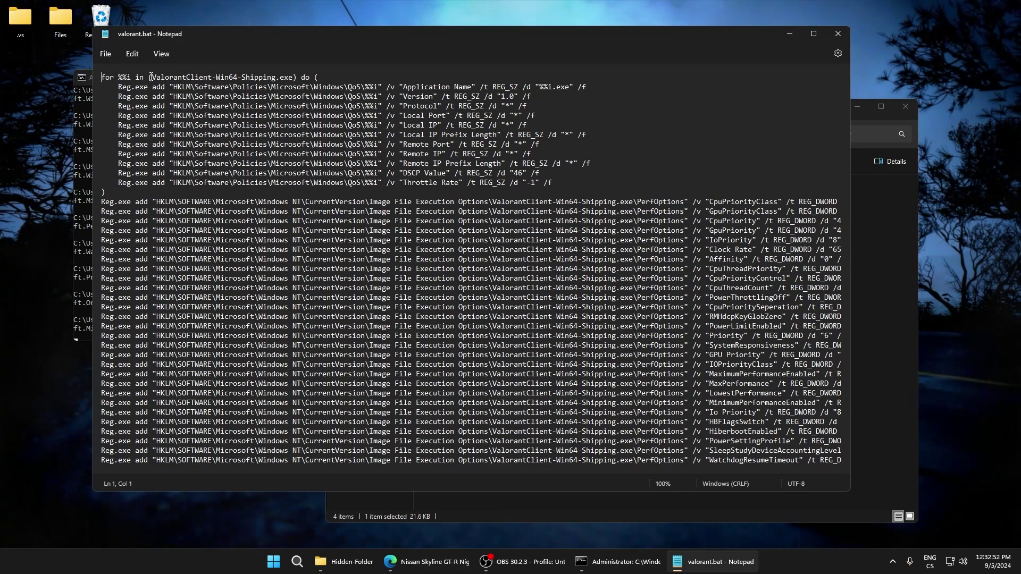
Replace every ValorantClient-Win64-Shipping.exe in valorant.bat with csgo.exe, save the script and close it
left_click_drag(152, 78, 213, 78)
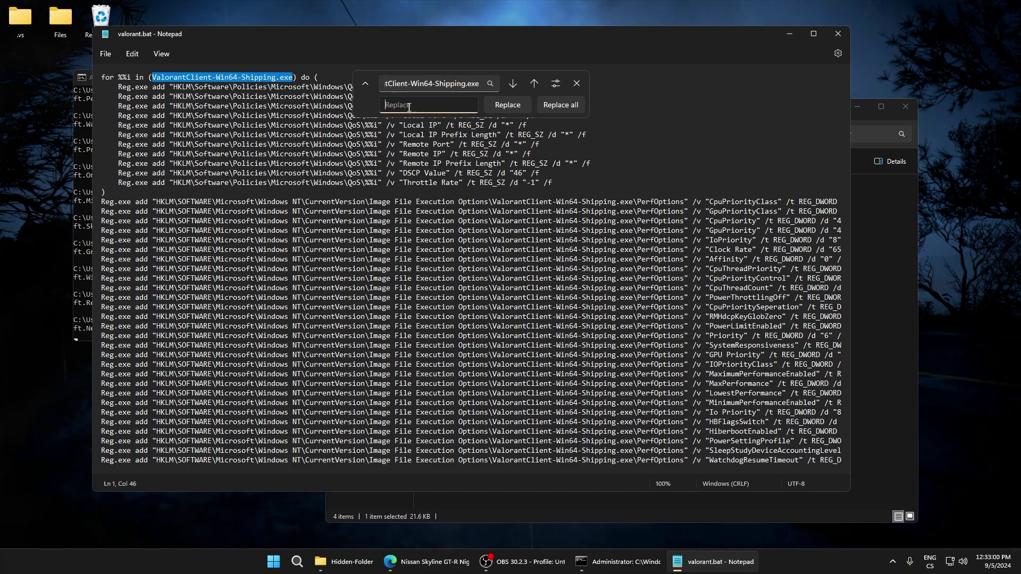
left_click(411, 86)
left_click(436, 86)
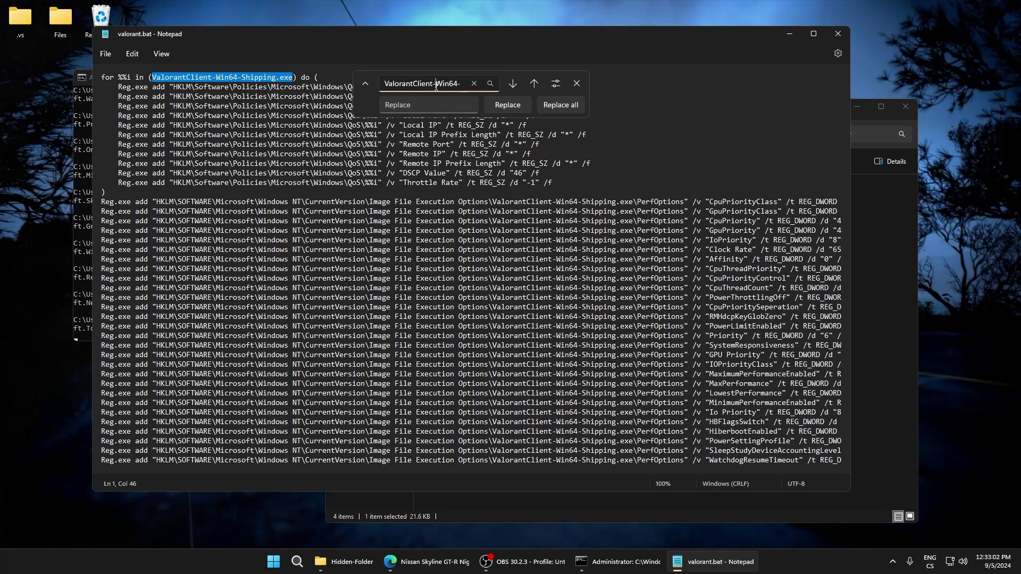
left_click_drag(413, 84, 357, 88)
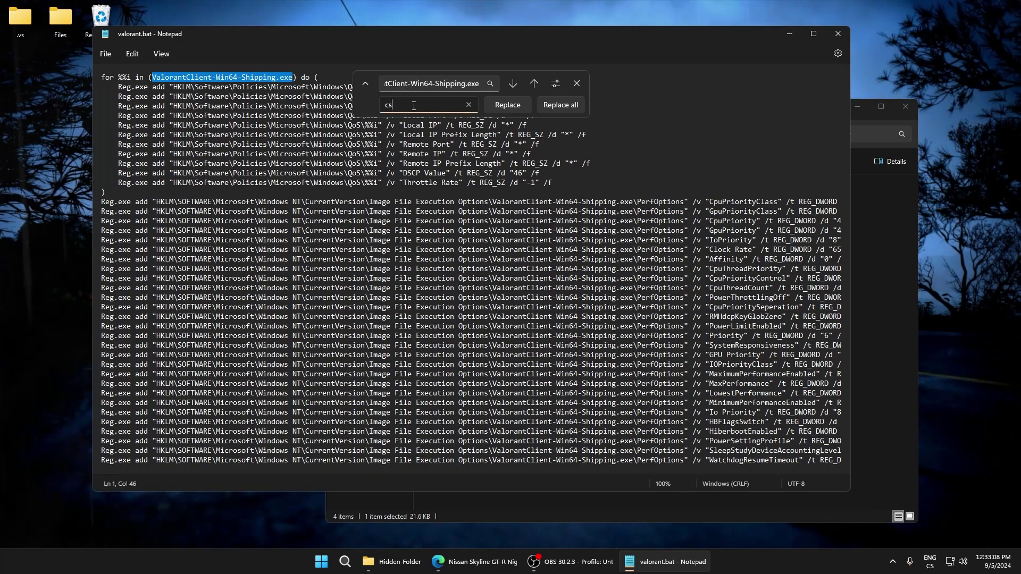
left_click(413, 106)
type("csgo.exe")
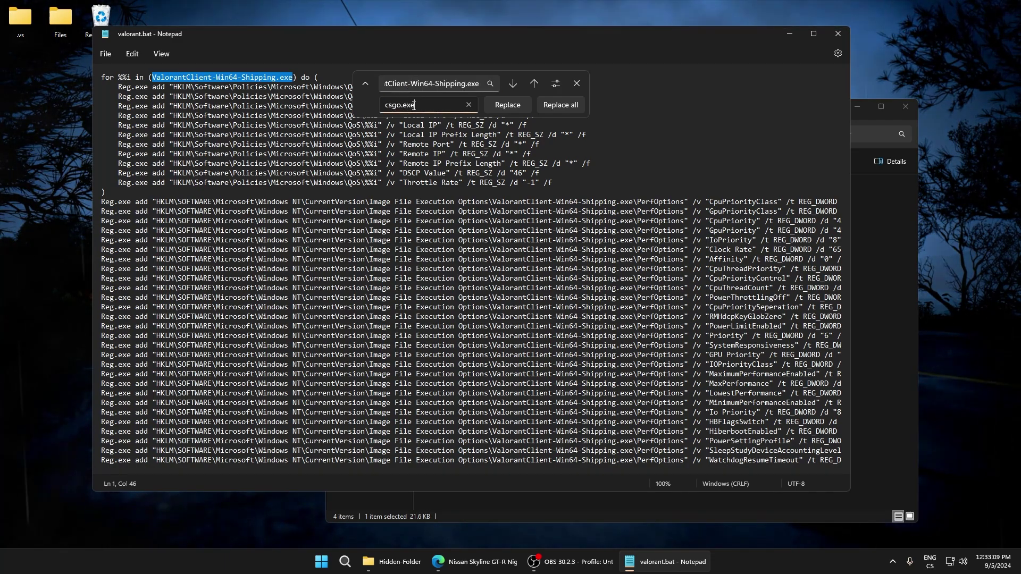
left_click(551, 103)
left_click(577, 83)
key("ctrl+s")
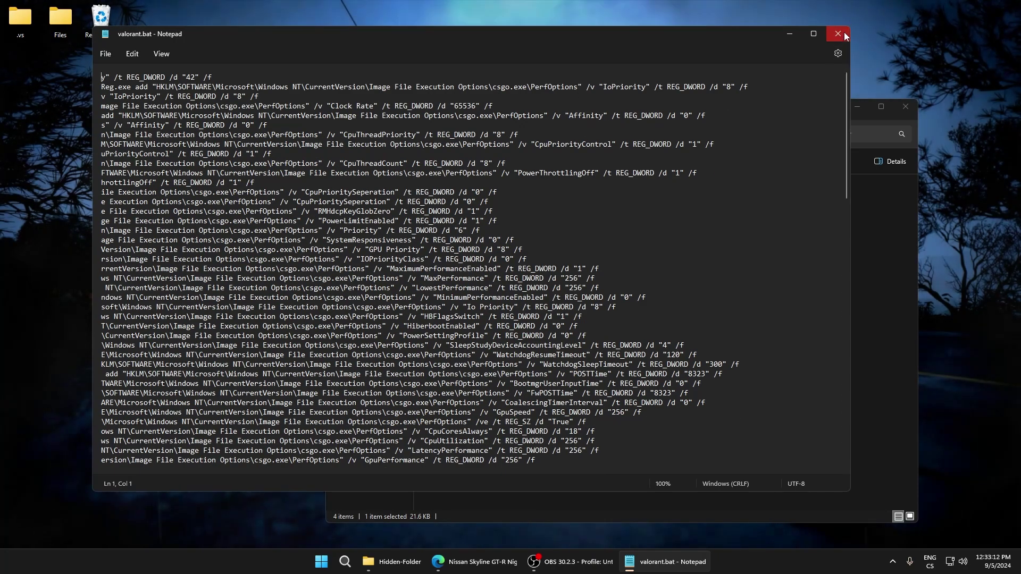
left_click(839, 33)
Reopen valorant.bat in Notepad and check the csgo.exe entries in its registry commands
right_click(466, 250)
left_click(477, 260)
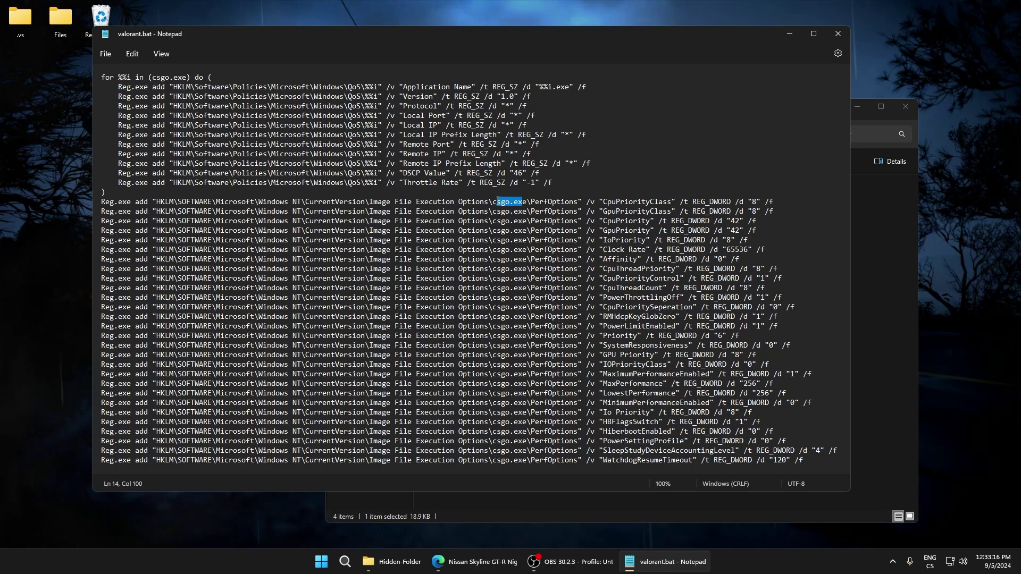
left_click(641, 220)
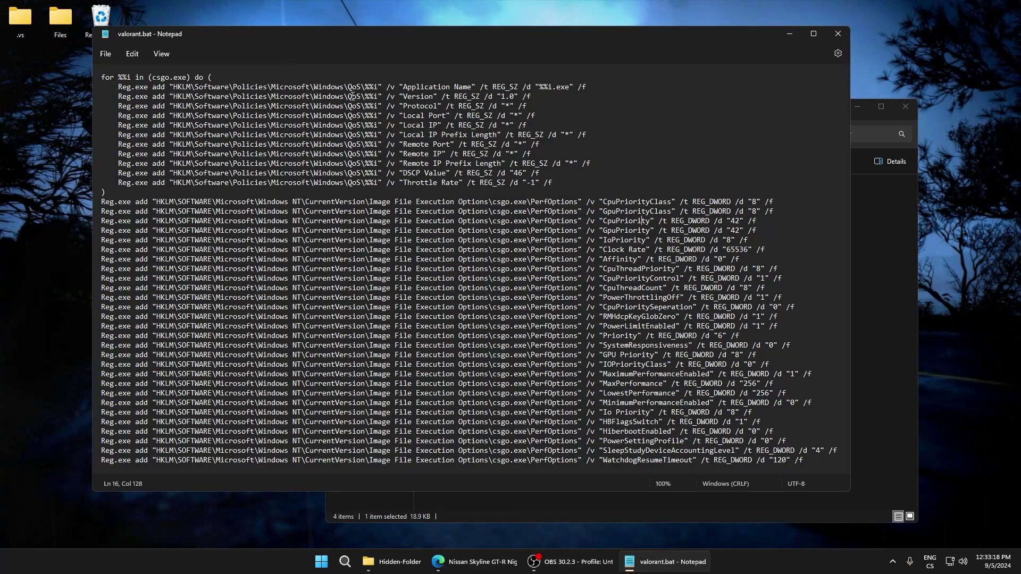
left_click_drag(186, 78, 156, 77)
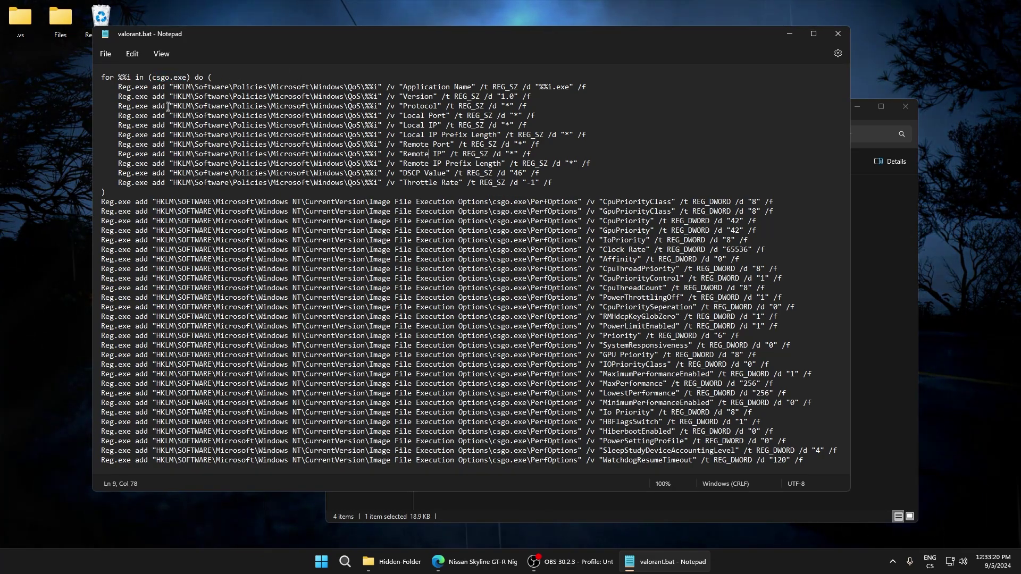
left_click_drag(369, 163, 420, 183)
Open Task Manager's detailed process list and view the executable name in the properties of an msedge.exe process
right_click(764, 560)
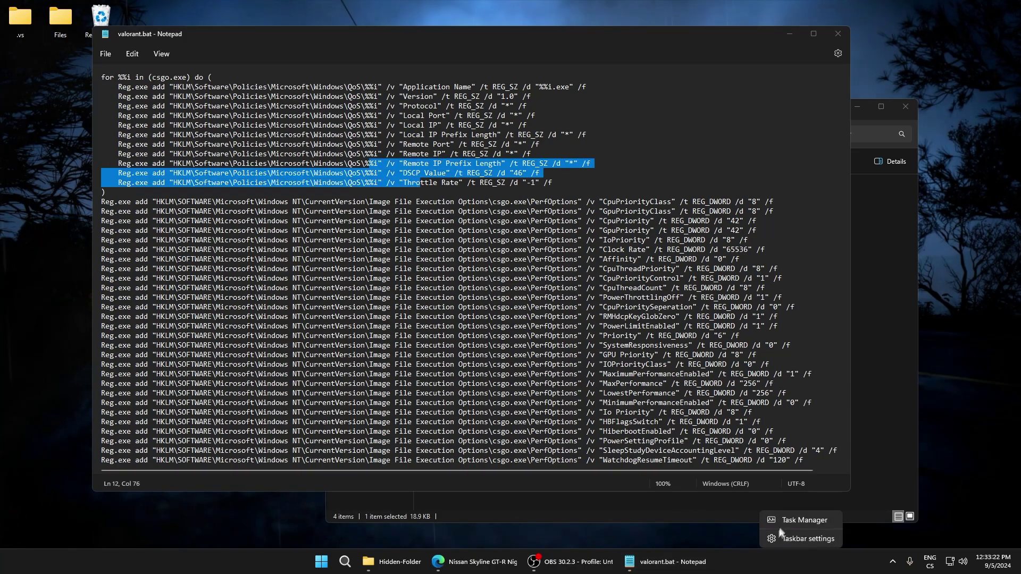
left_click(780, 523)
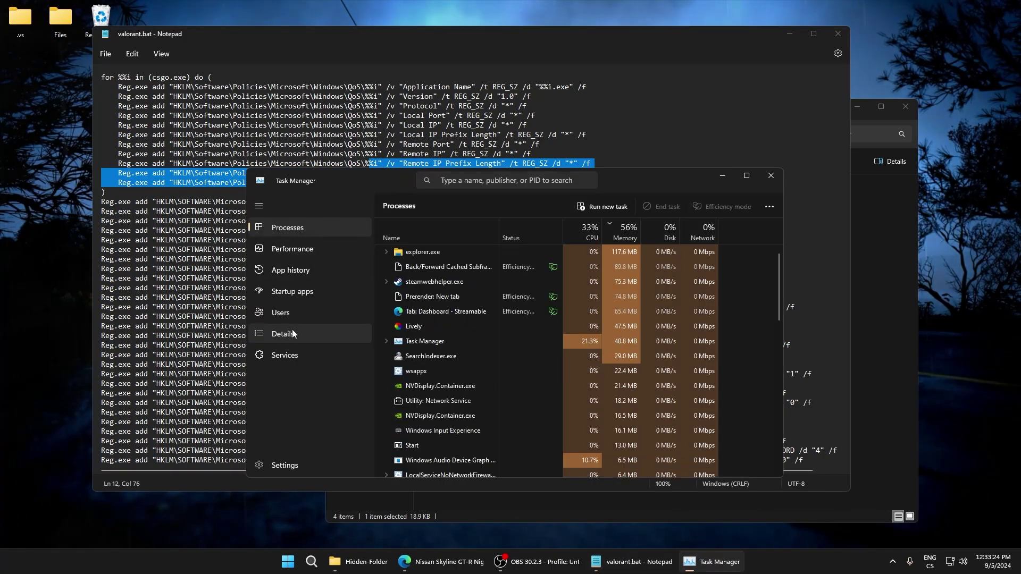
left_click(266, 334)
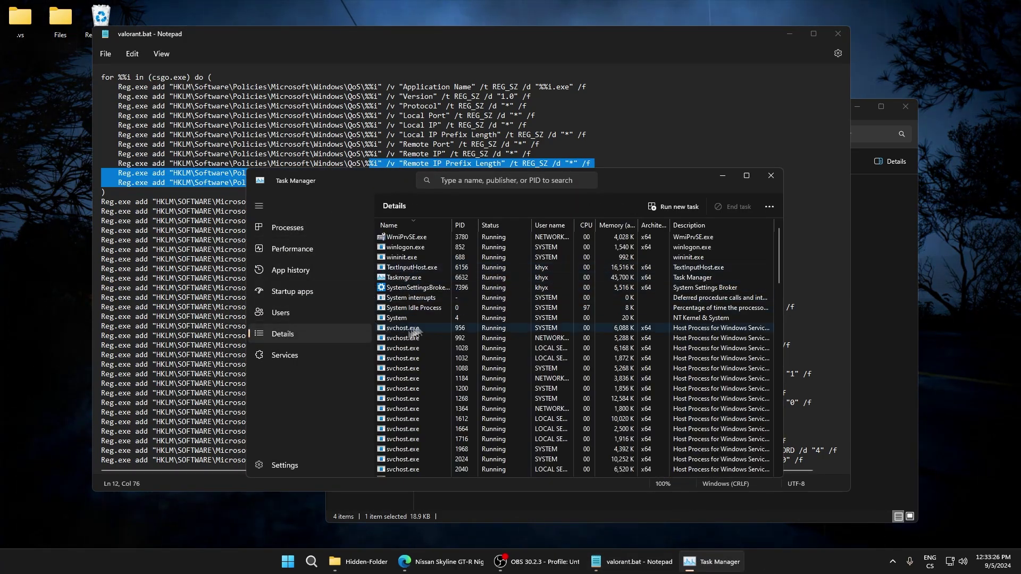
scroll(413, 303, "down", 15)
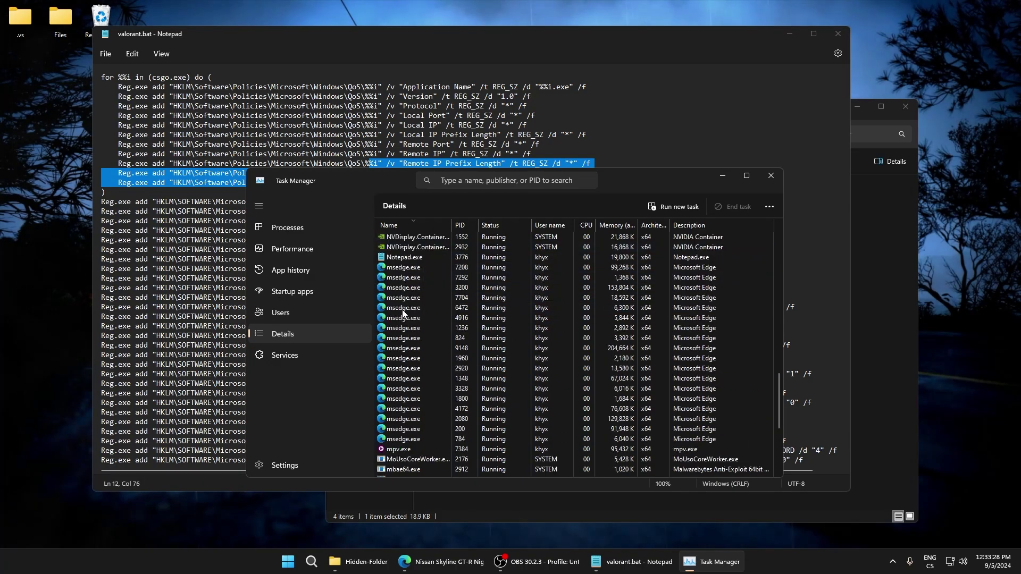
scroll(400, 314, "down", 1)
right_click(401, 338)
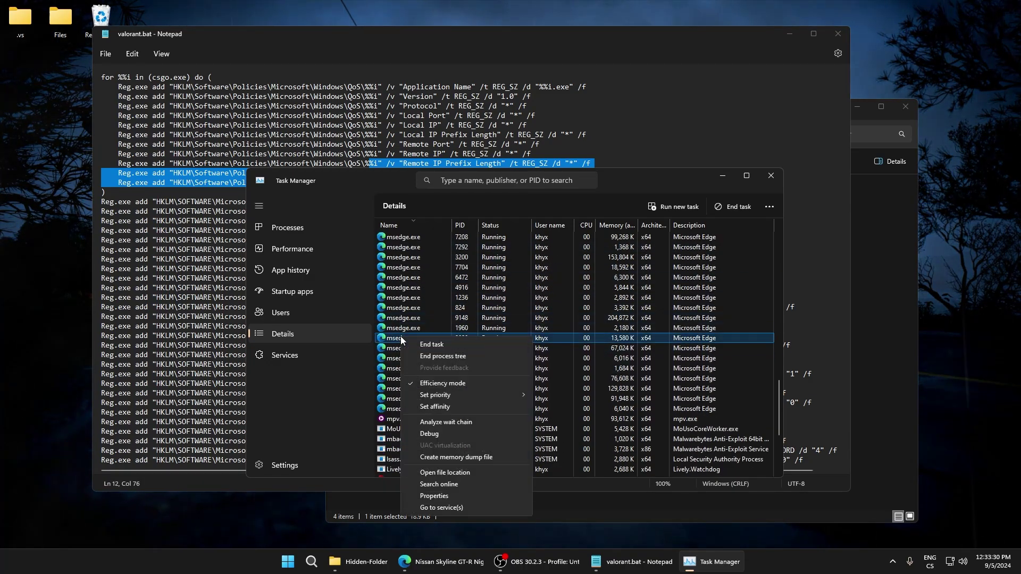
left_click(435, 496)
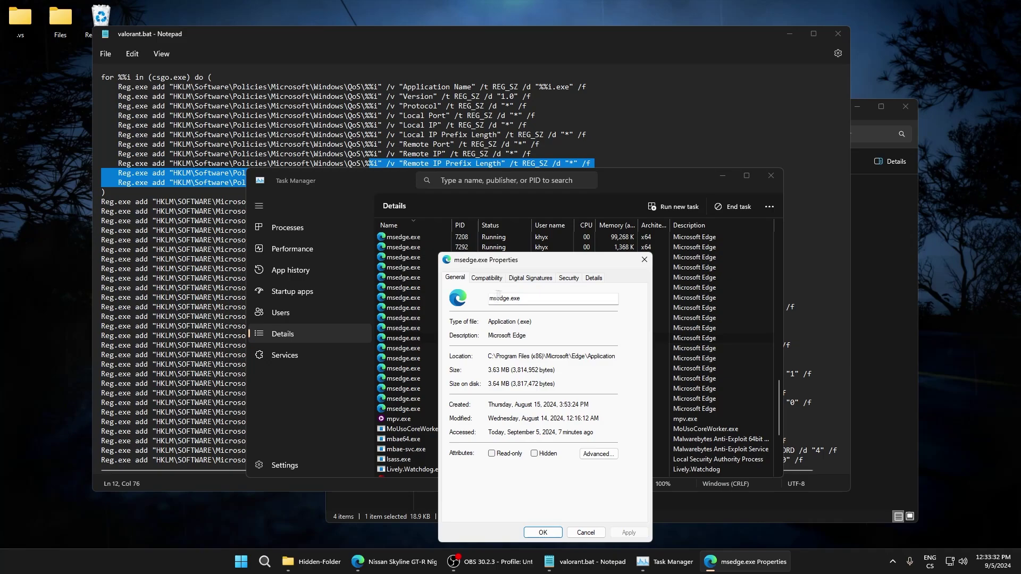
left_click(553, 300)
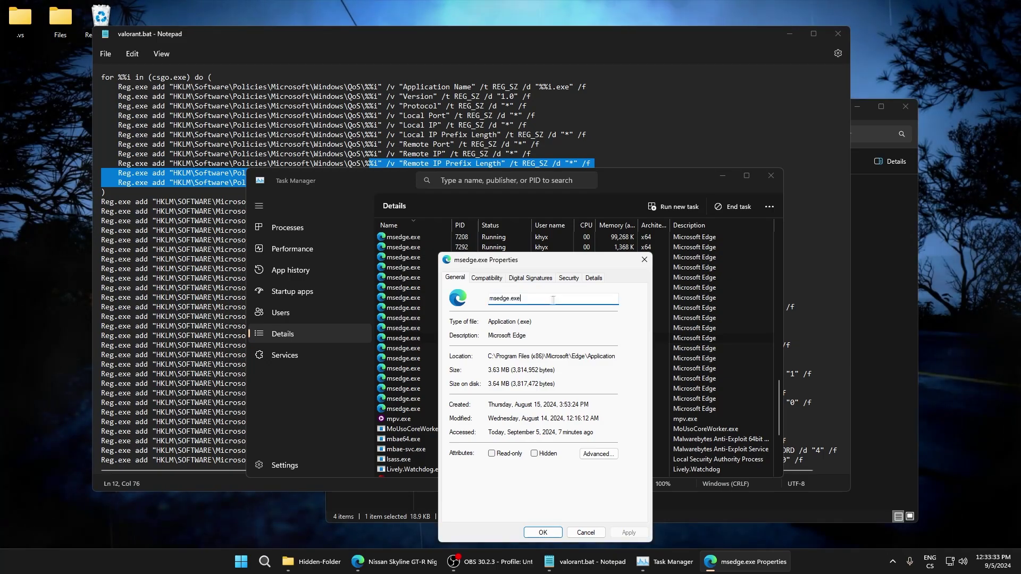
Look through the running processes again and return to the executable name in the msedge.exe properties
left_click(397, 321)
scroll(400, 324, "up", 10)
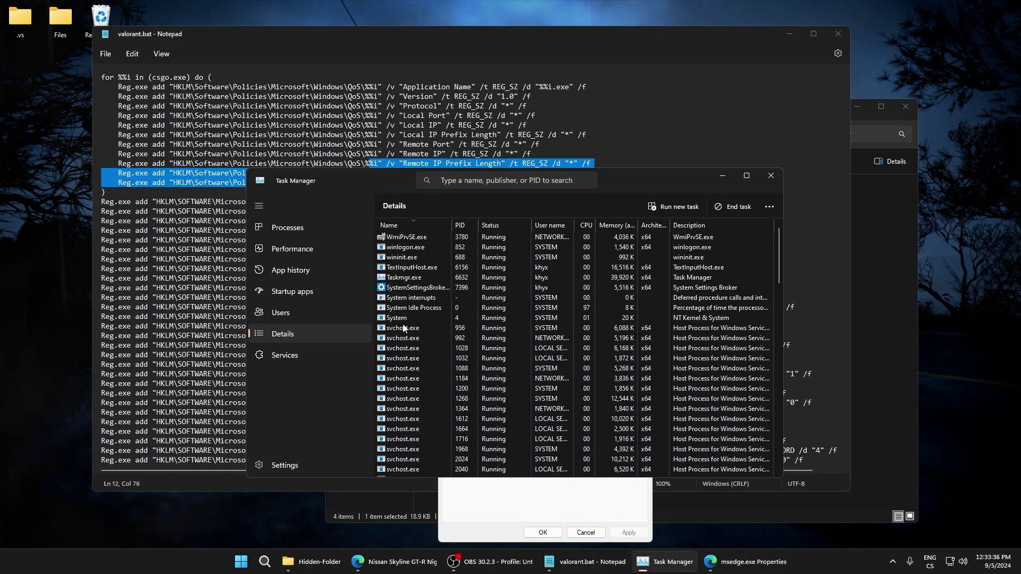
scroll(416, 250, "down", 7)
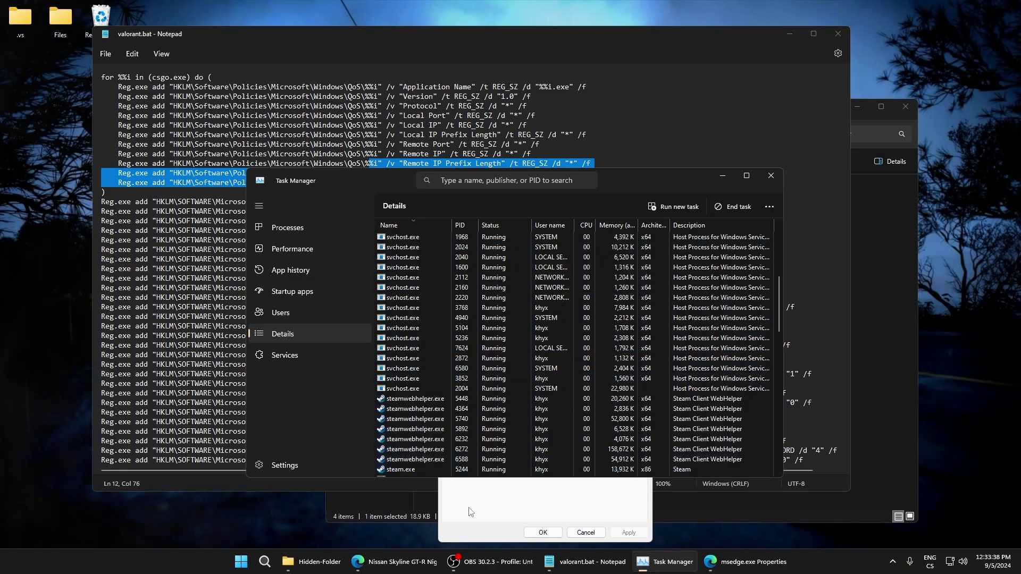
left_click(468, 508)
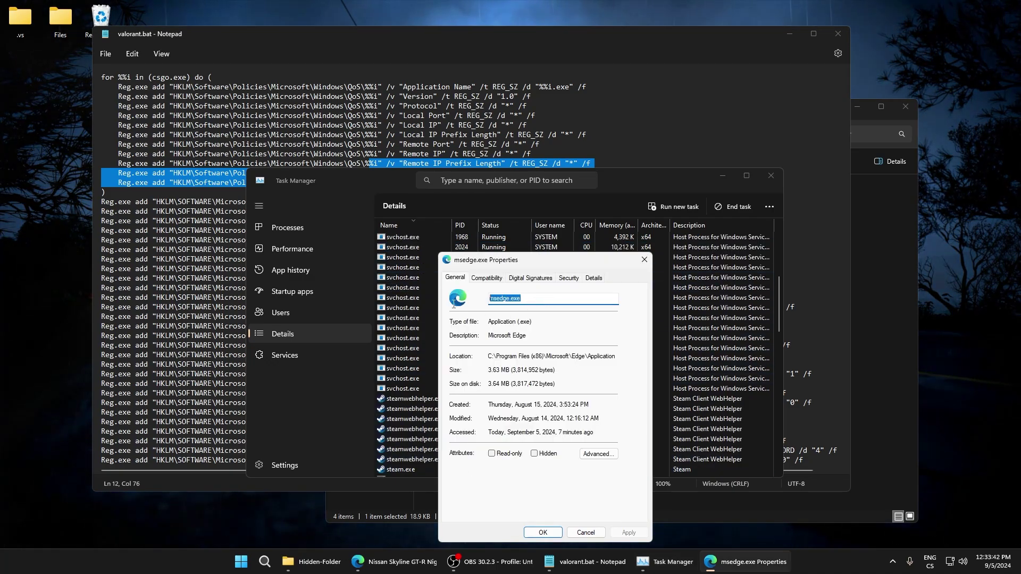
left_click(528, 298)
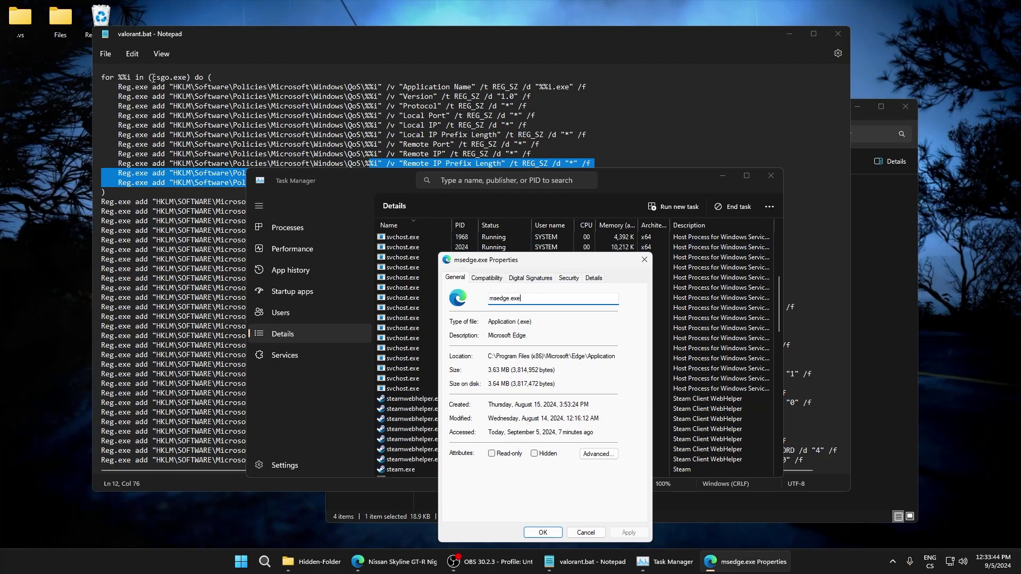
Try out a replacement of csgo.exe with msedge.exe in valorant.bat and highlight the script's QoS block
left_click_drag(153, 78, 186, 78)
key("ctrl+h")
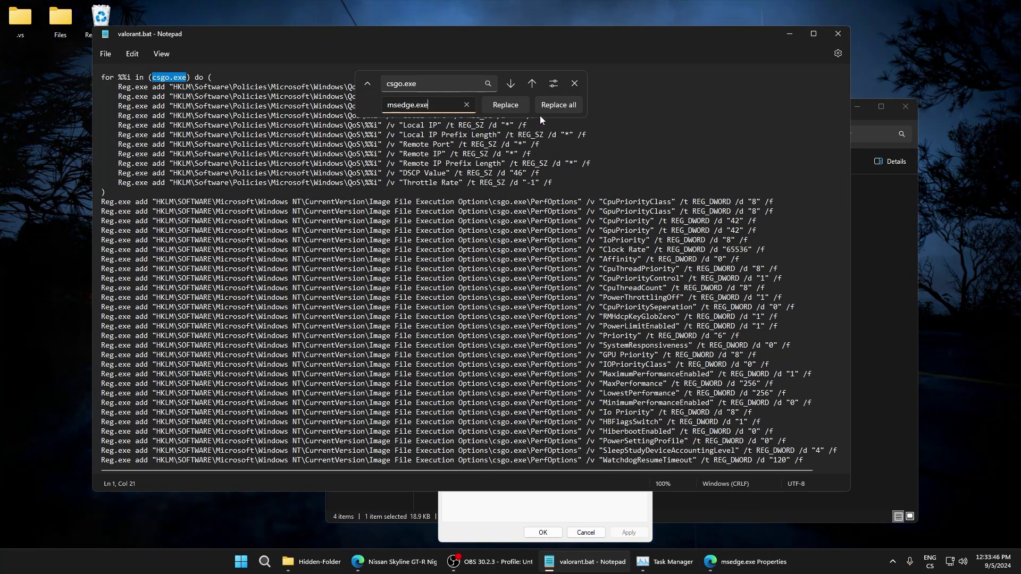
left_click_drag(380, 161, 101, 77)
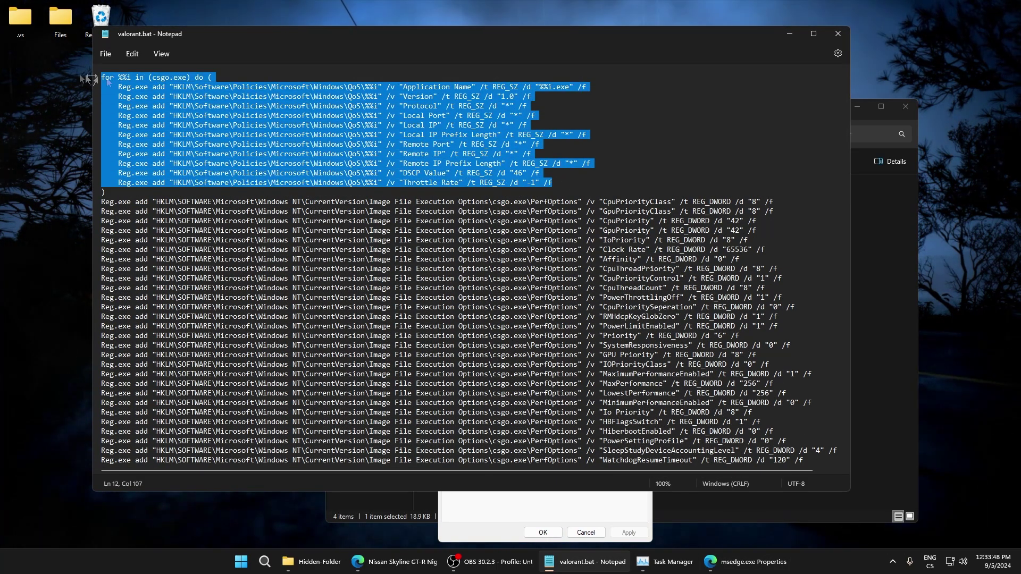
left_click(565, 154)
left_click_drag(564, 183, 106, 87)
left_click(641, 126)
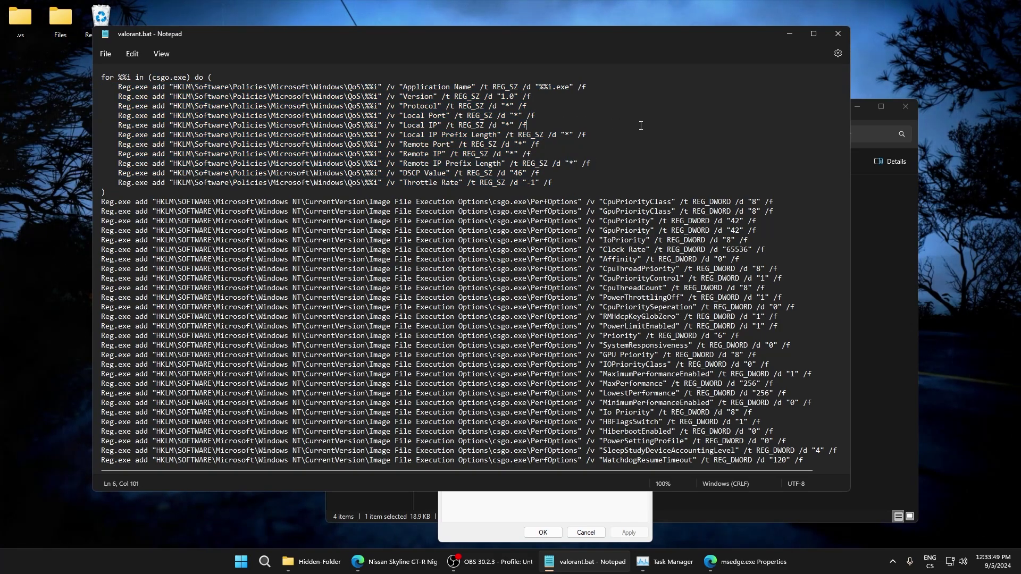
Close valorant.bat, the msedge.exe properties and Task Manager to get back to Hidden-Folder
left_click(815, 33)
left_click(1008, 7)
left_click(644, 260)
left_click(772, 176)
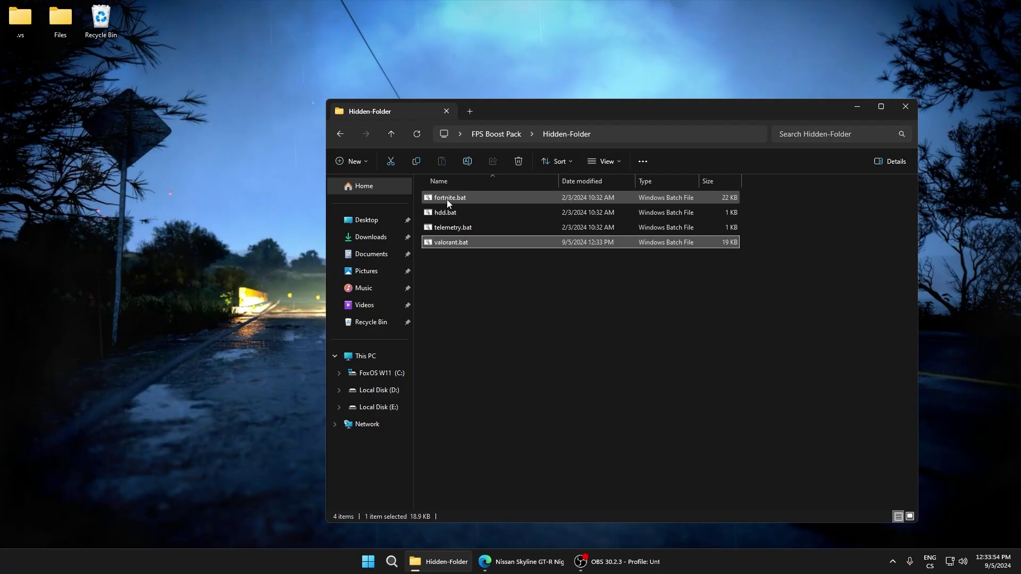
Open fortnite.bat from Hidden-Folder in Notepad to view its commands
right_click(446, 199)
left_click(478, 205)
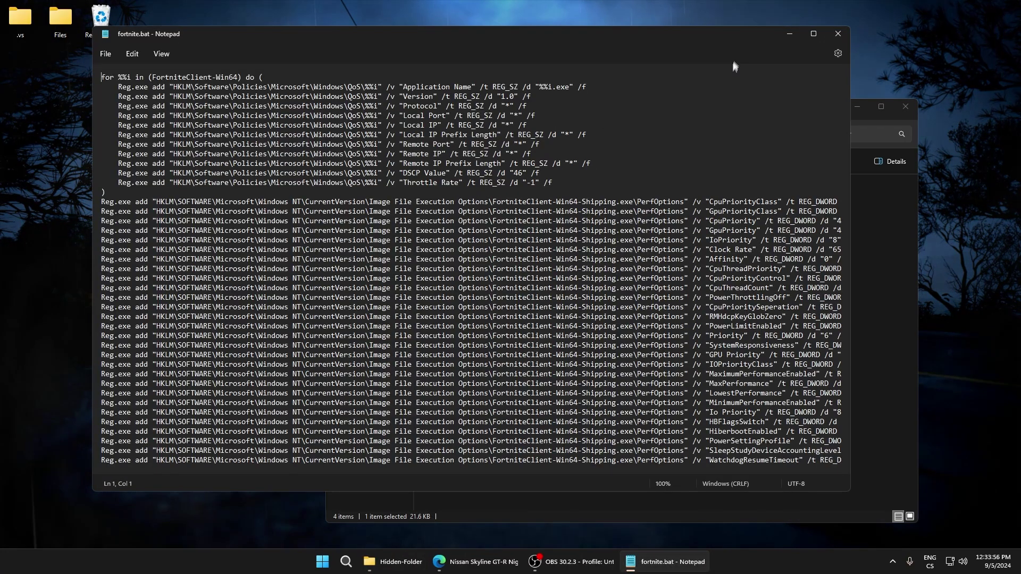
Close fortnite.bat and open valorant.bat from Hidden-Folder in Notepad
left_click(837, 34)
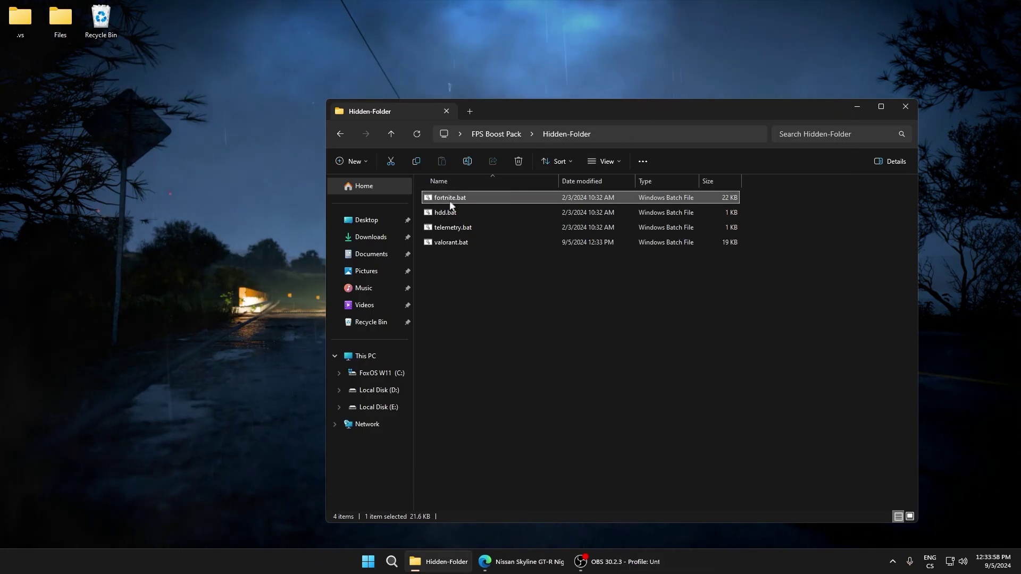
double_click(451, 200)
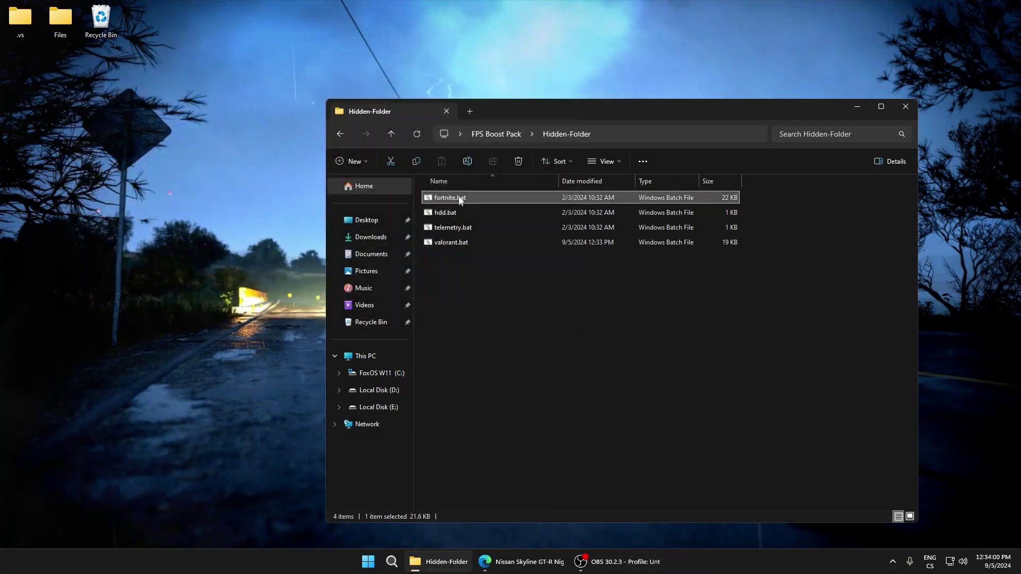
double_click(451, 242)
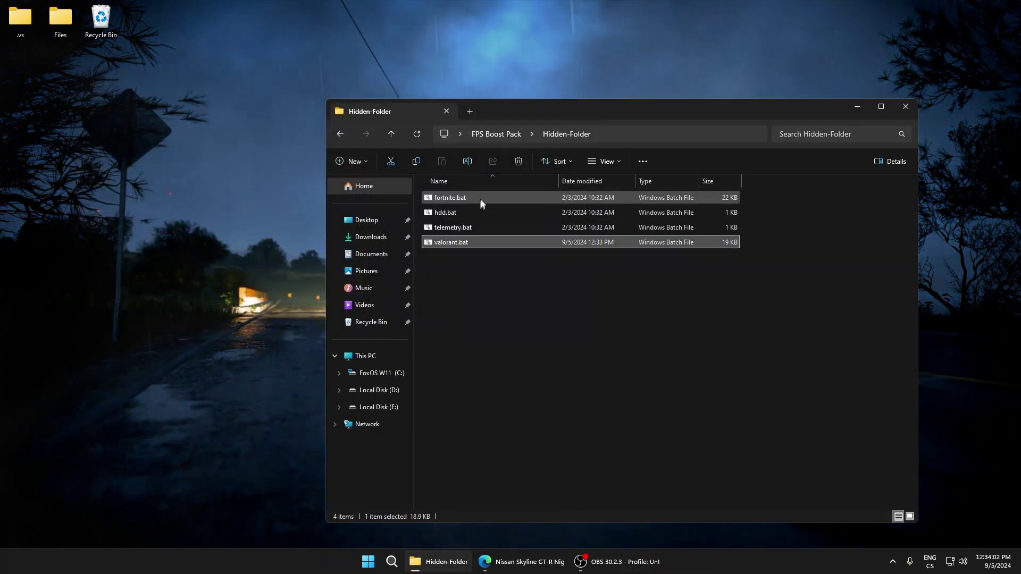
right_click(459, 243)
left_click(477, 264)
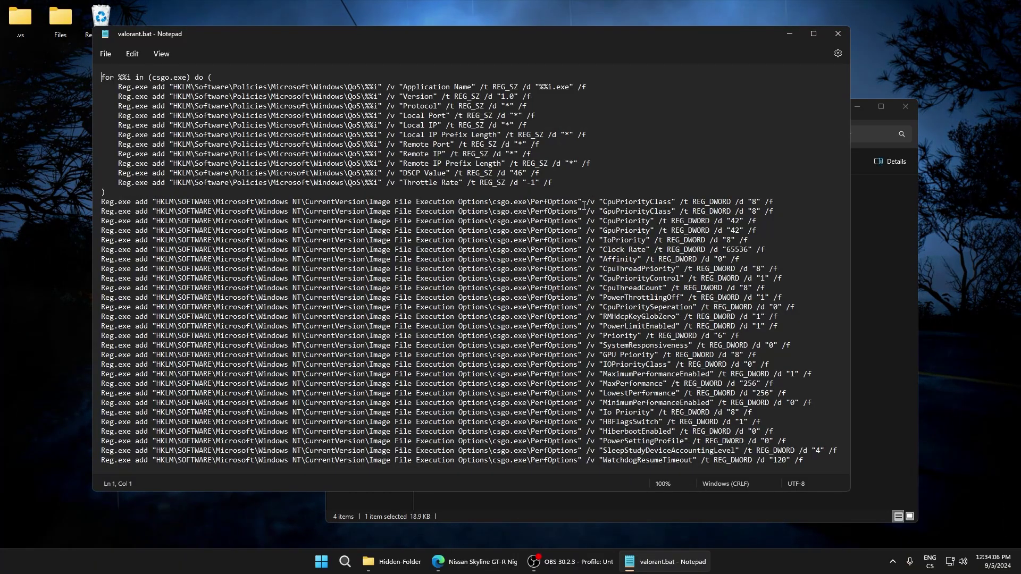
Examine the csgo.exe PerfOptions path in valorant.bat's CpuPriorityClass line alongside the folder listing, and close the script
left_click_drag(578, 202, 477, 198)
left_click_drag(393, 34, 496, 258)
left_click_drag(431, 265, 454, 249)
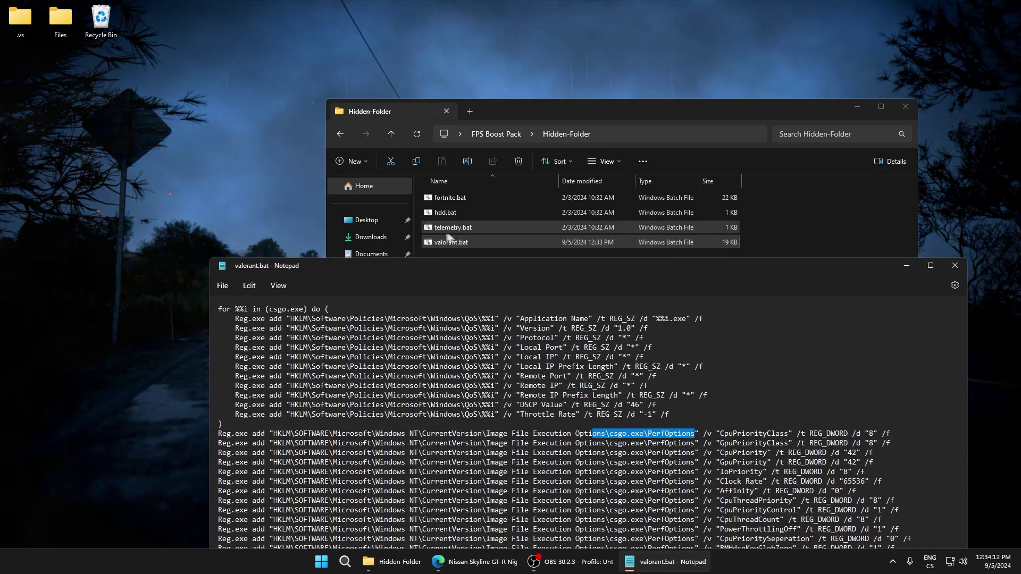
left_click_drag(894, 436, 170, 437)
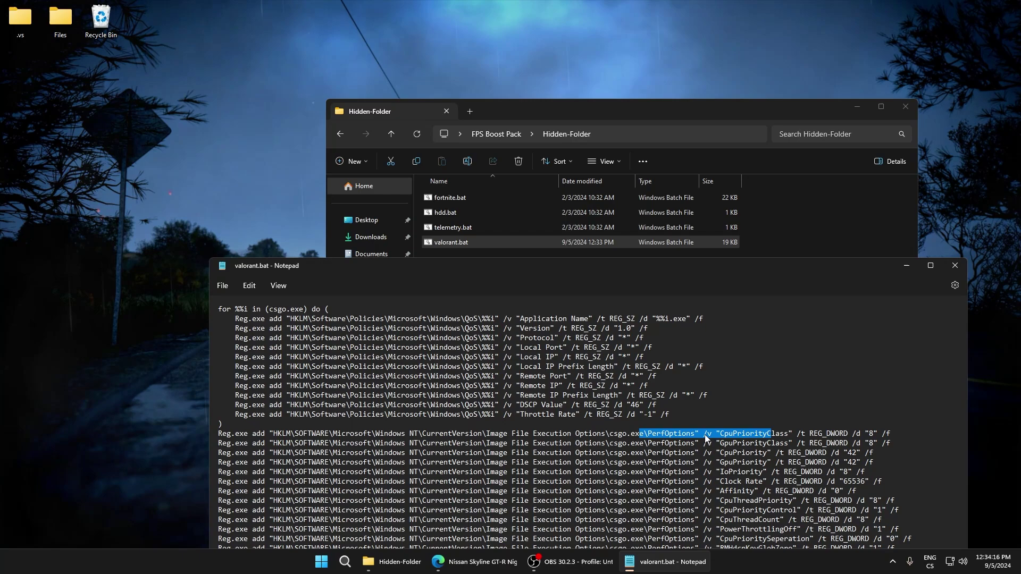
left_click(703, 433)
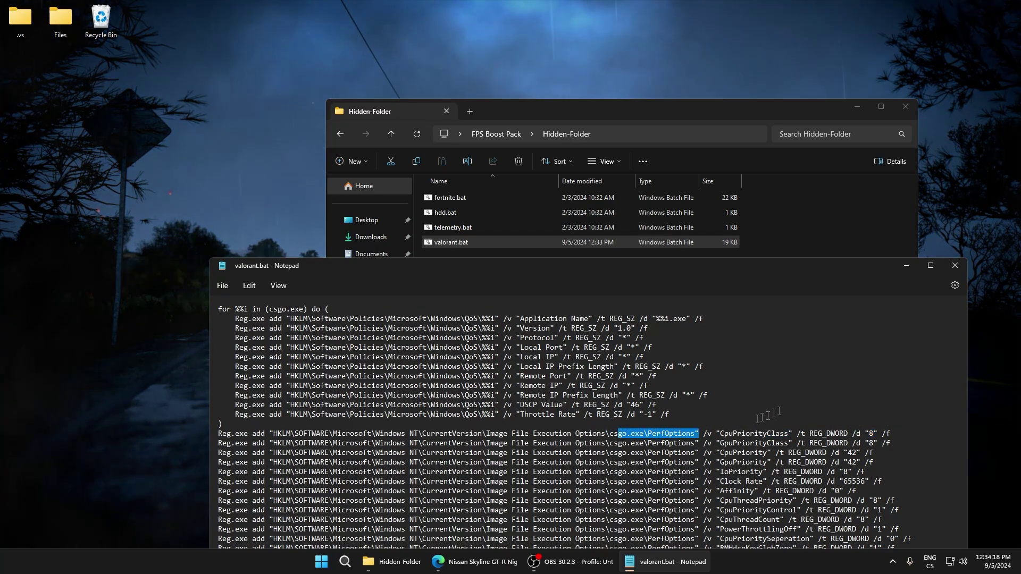
left_click(952, 265)
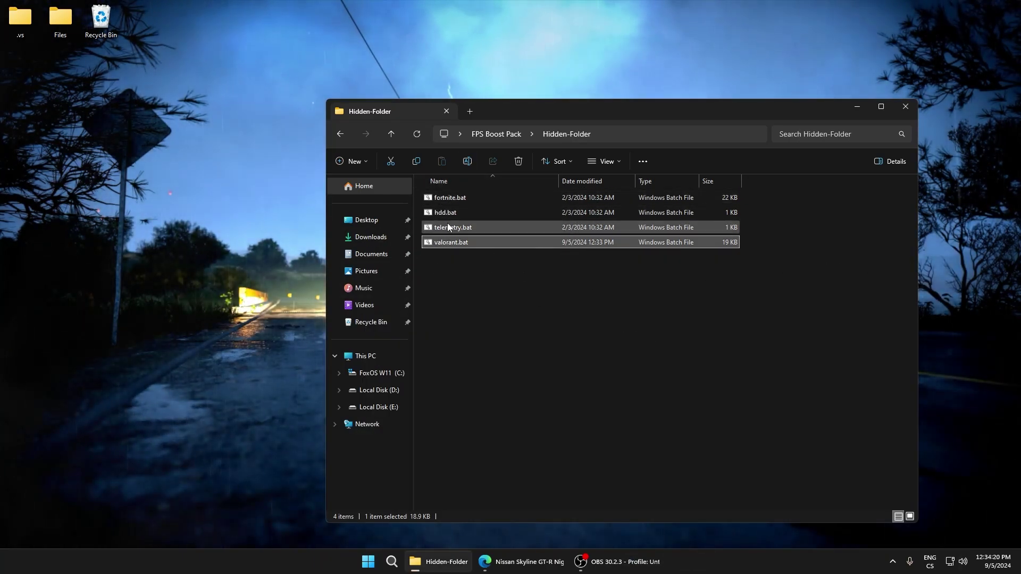
View hdd.bat from Hidden-Folder in Notepad and close it again
right_click(432, 213)
left_click(472, 234)
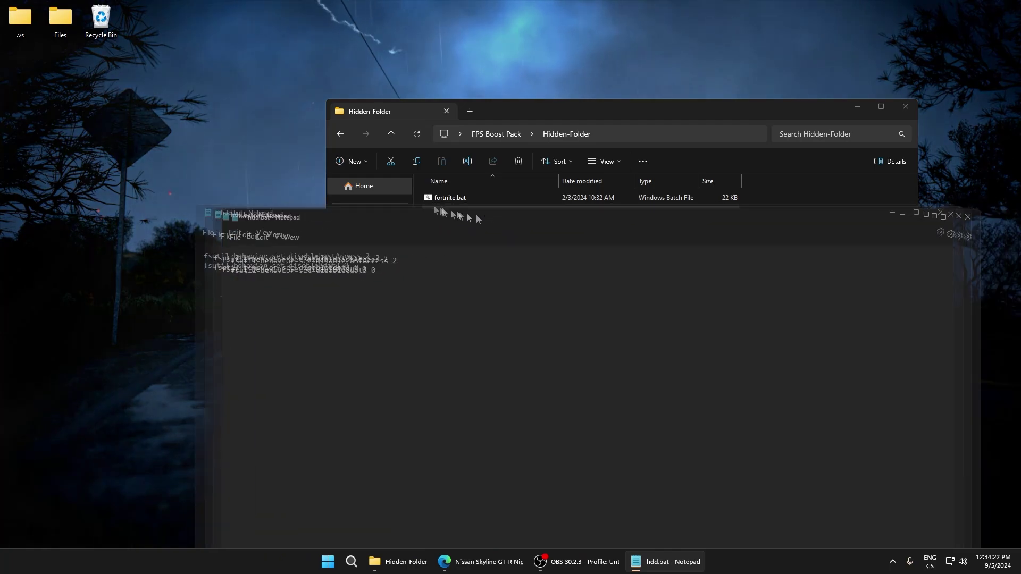
left_click(849, 189)
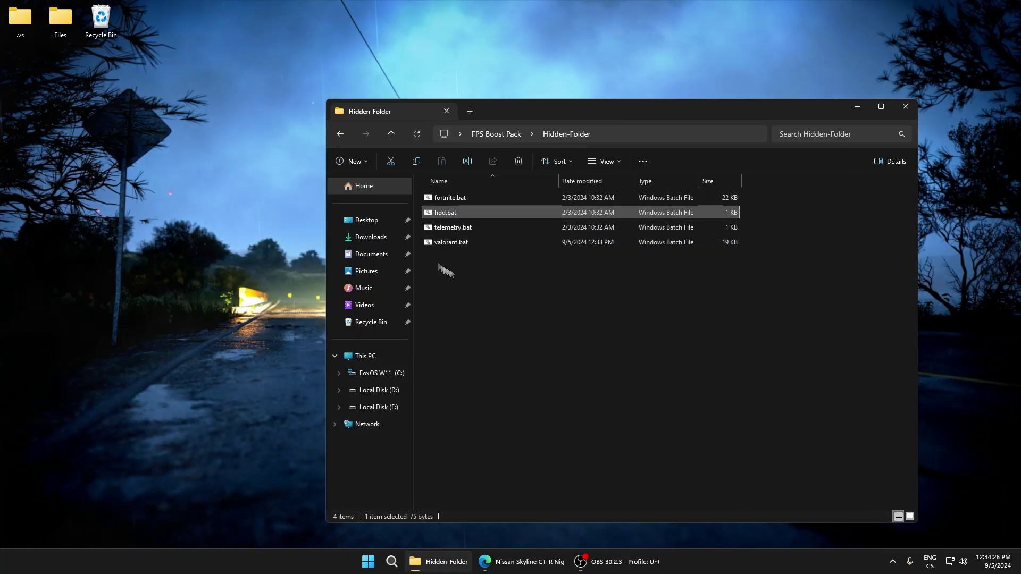
Reopen hdd.bat in Notepad, highlight its two fsutil behavior commands for review, and close the file
right_click(438, 215)
left_click(457, 233)
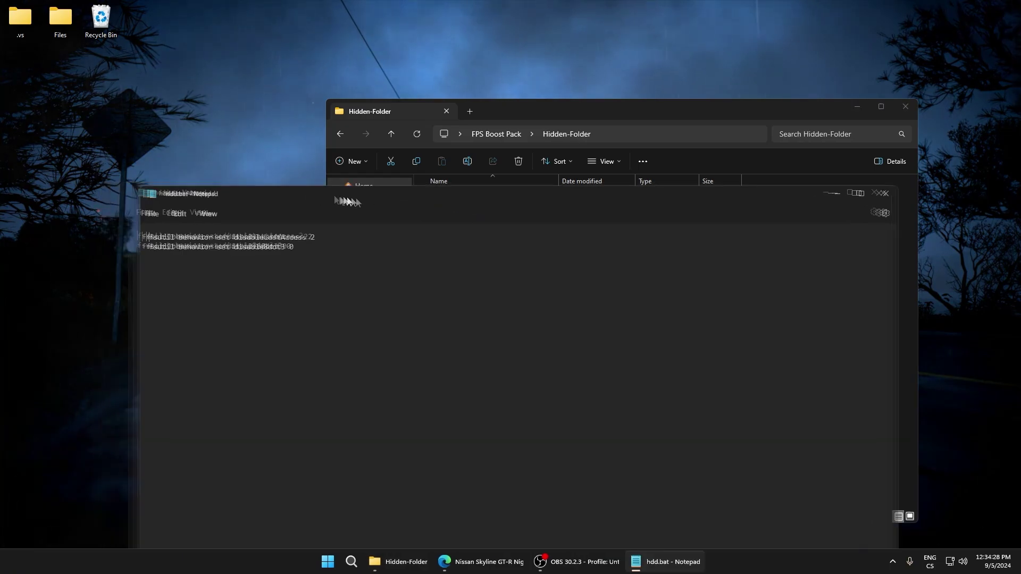
left_click(371, 237)
left_click(527, 117)
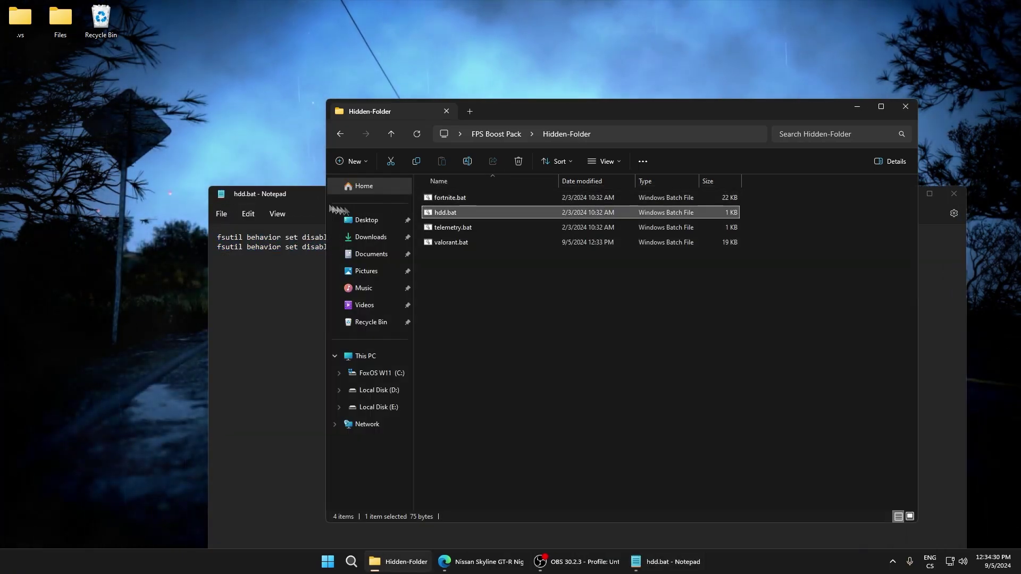
left_click_drag(309, 196, 273, 184)
key("ctrl+a")
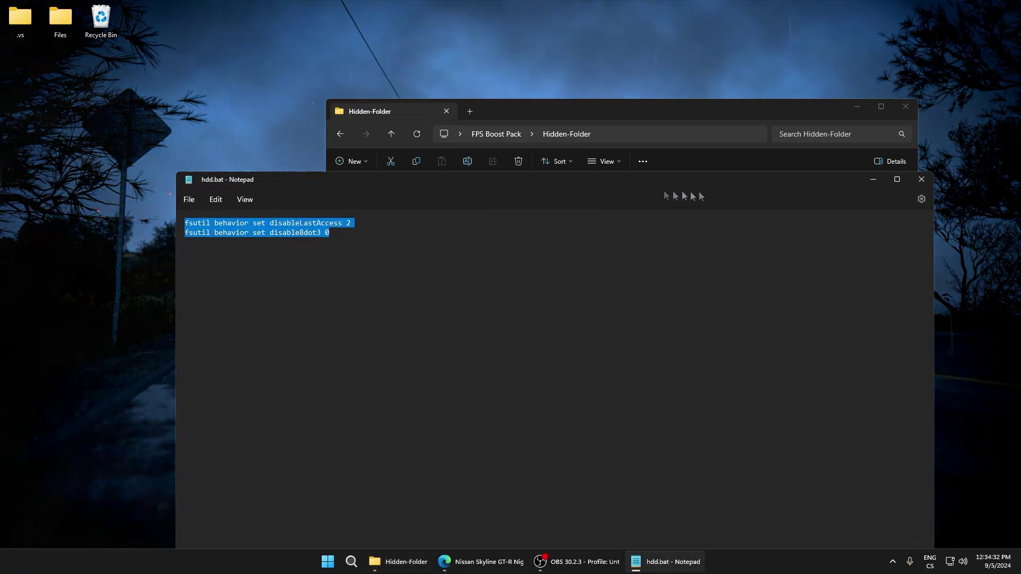
left_click(921, 180)
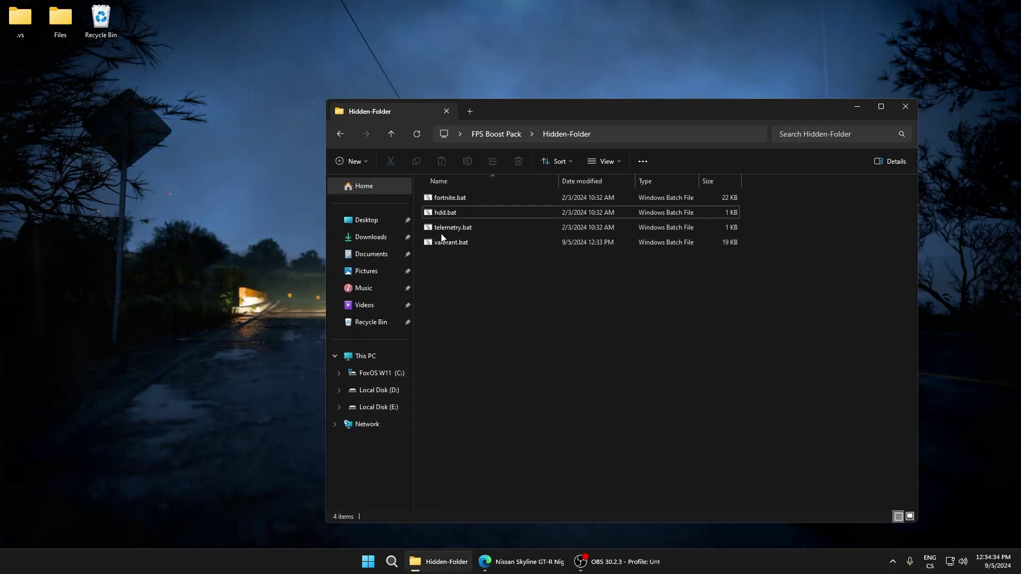
Open telemetry.bat from Hidden-Folder in Notepad to view its commands
right_click(445, 229)
left_click(469, 250)
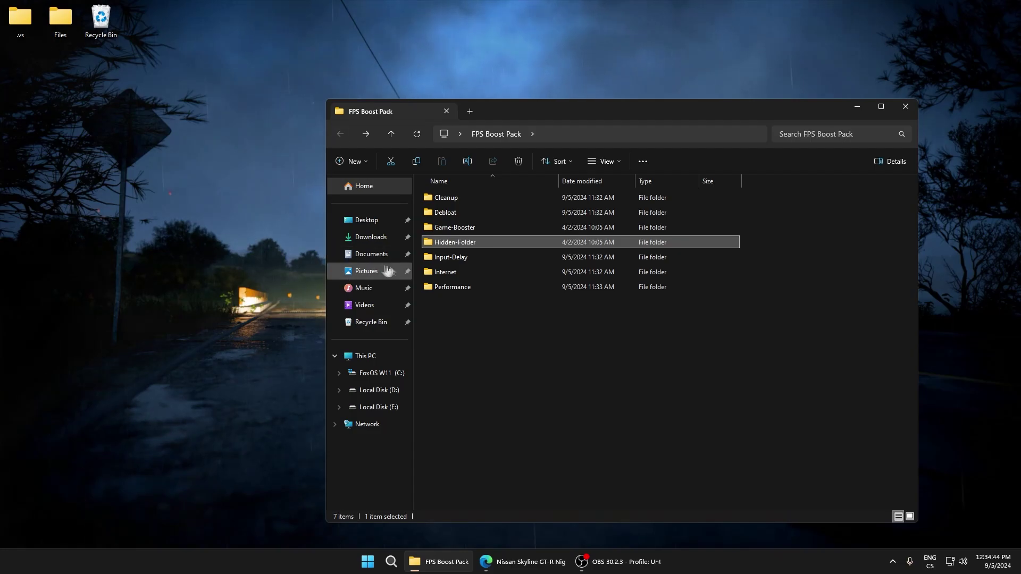
Run removeinputdelay.bat from the Input-Delay folder of FPS Boost Pack as administrator
double_click(430, 257)
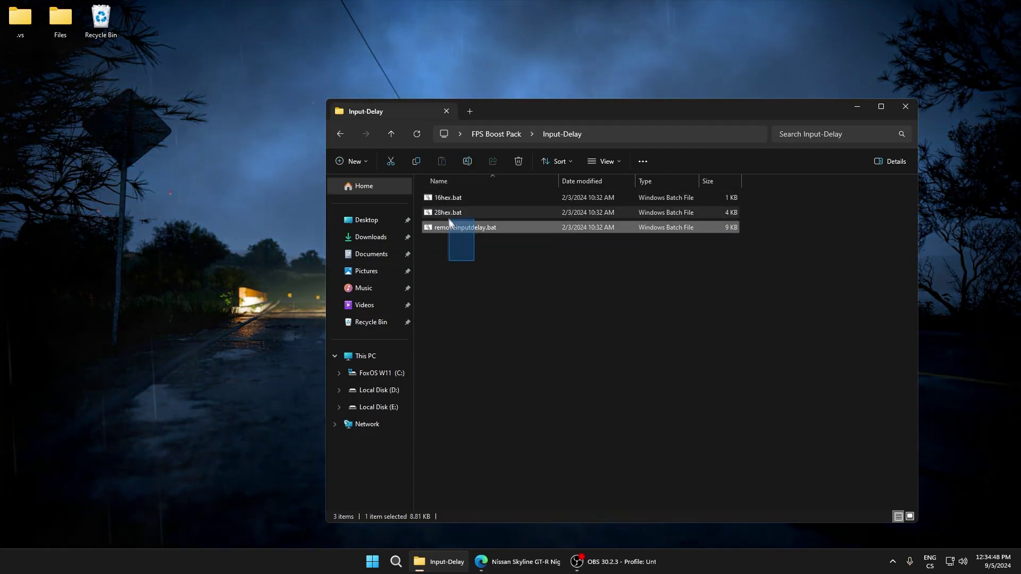
left_click(478, 232)
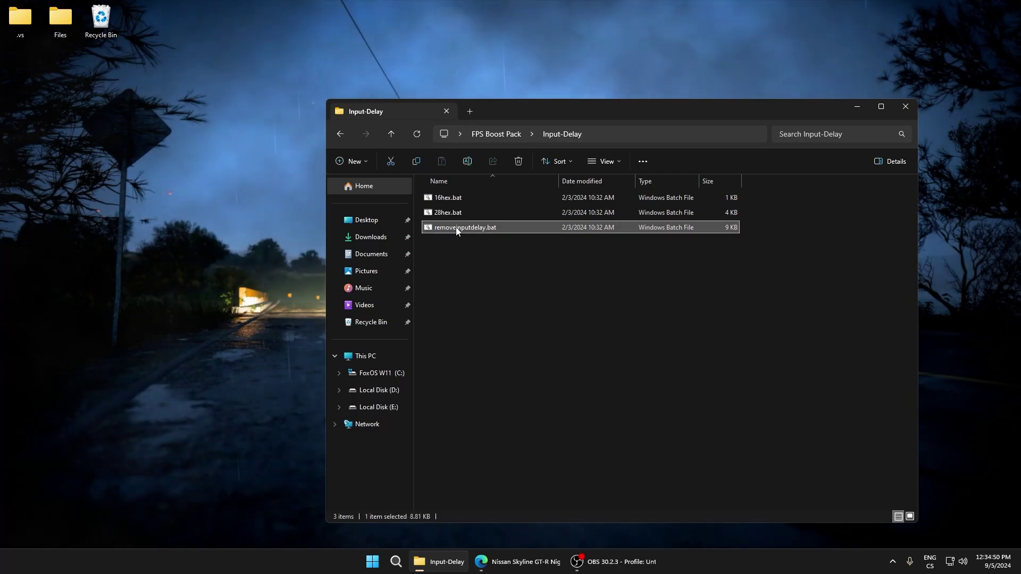
right_click(456, 229)
left_click(477, 259)
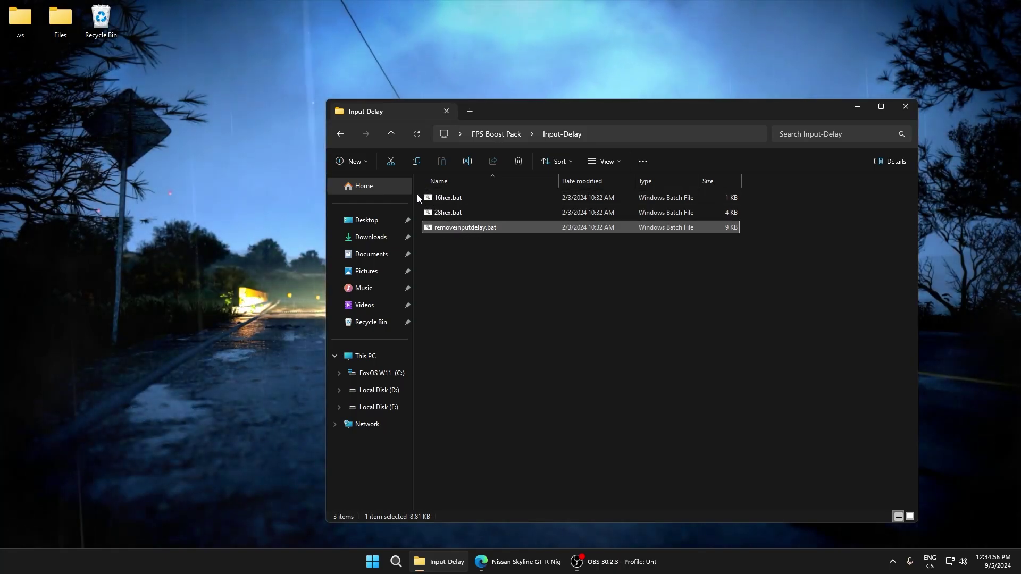
Run 16hex.bat and 28hex.bat in the Input-Delay folder as administrator, finishing with 16hex.bat once more
left_click(445, 198)
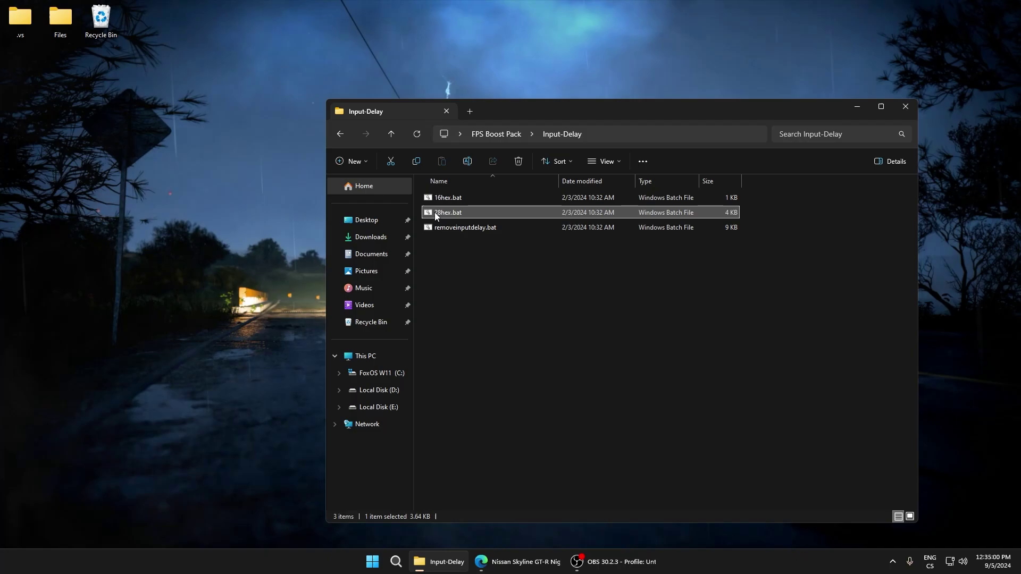
left_click(438, 198)
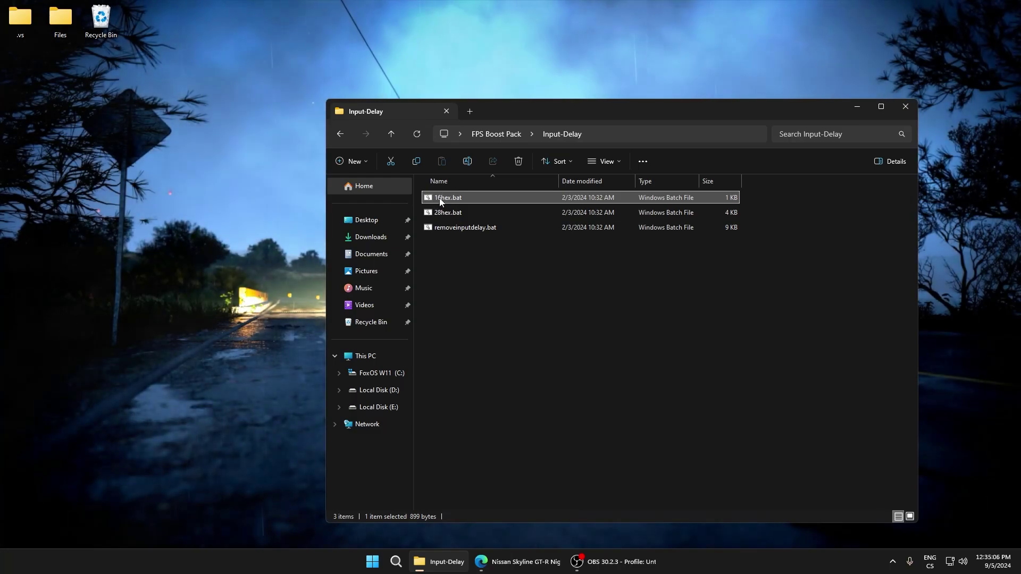
right_click(440, 199)
left_click(459, 229)
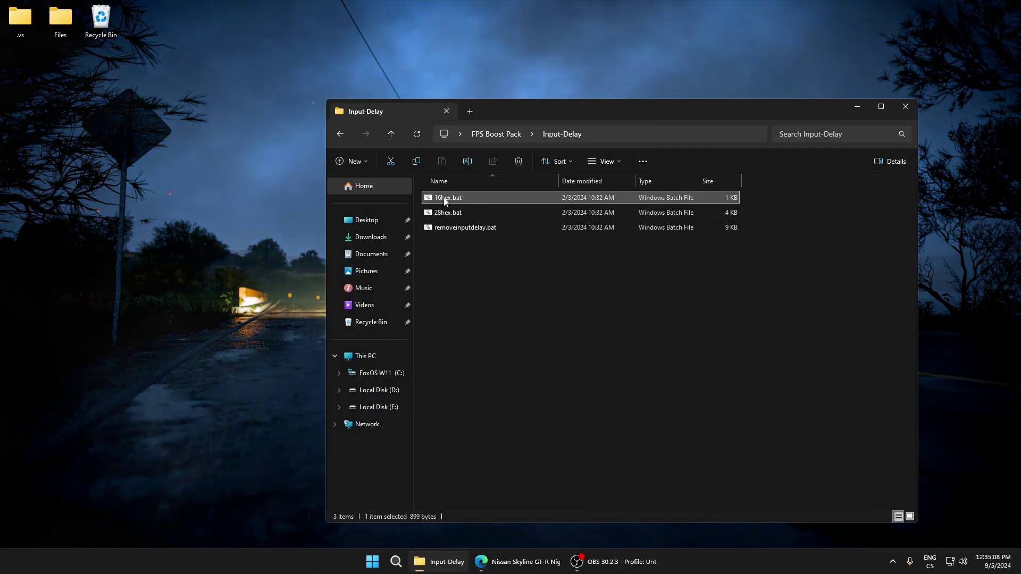
right_click(450, 215)
left_click(471, 242)
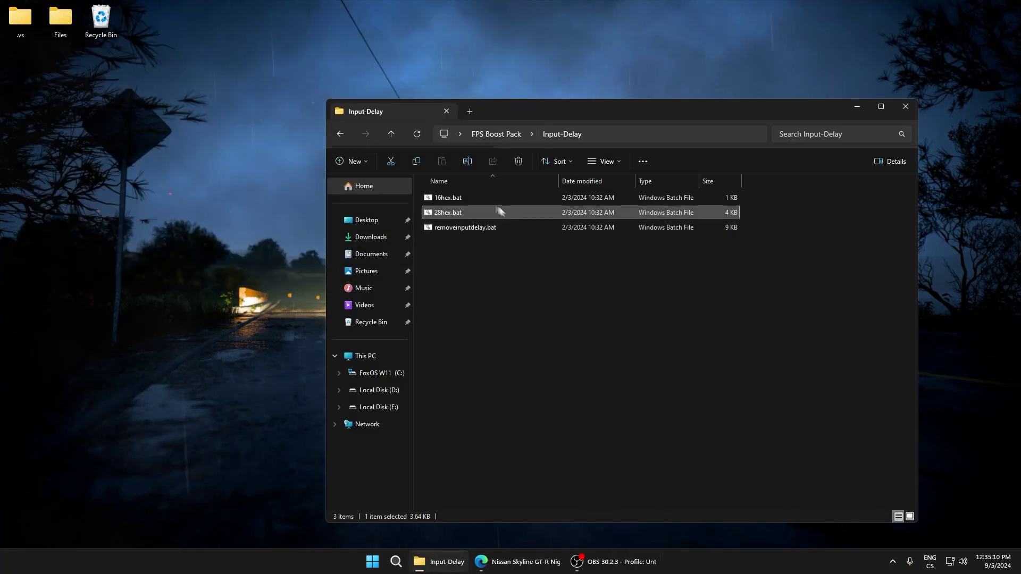
right_click(447, 196)
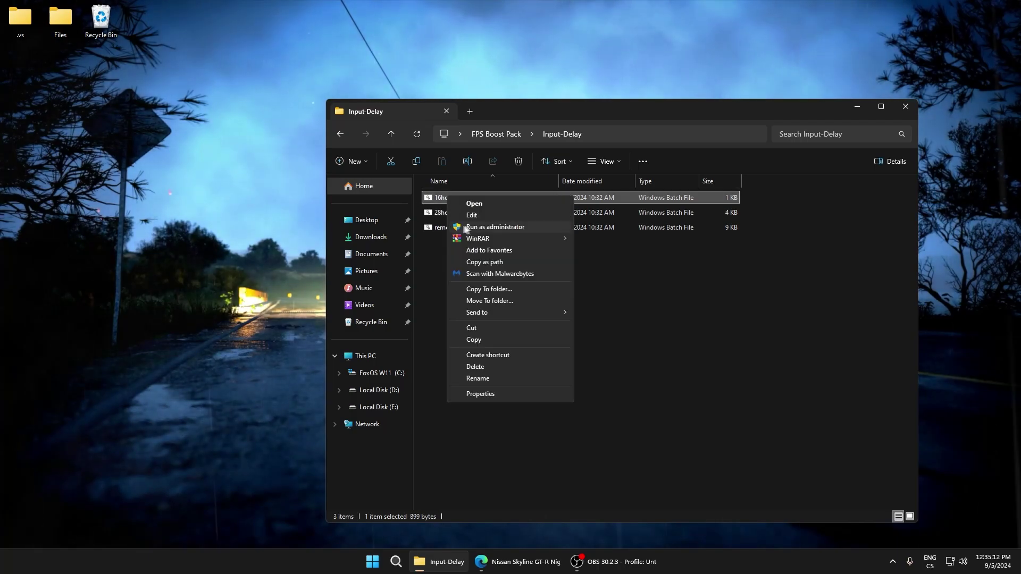
left_click(493, 228)
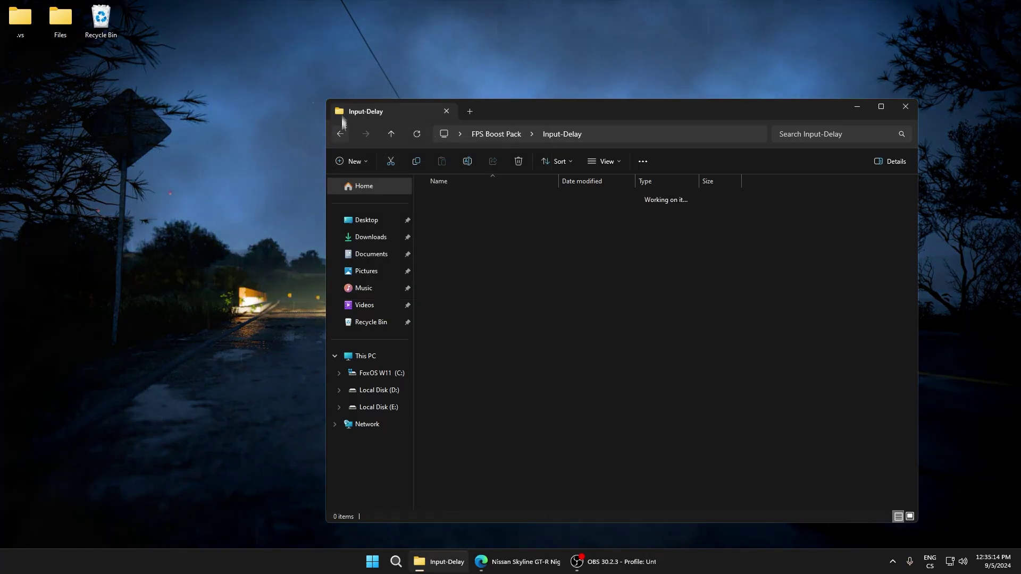
Run instantpingreducer.bat from the Internet folder as administrator and dismiss the ARP.EXE system error while it processes
double_click(450, 274)
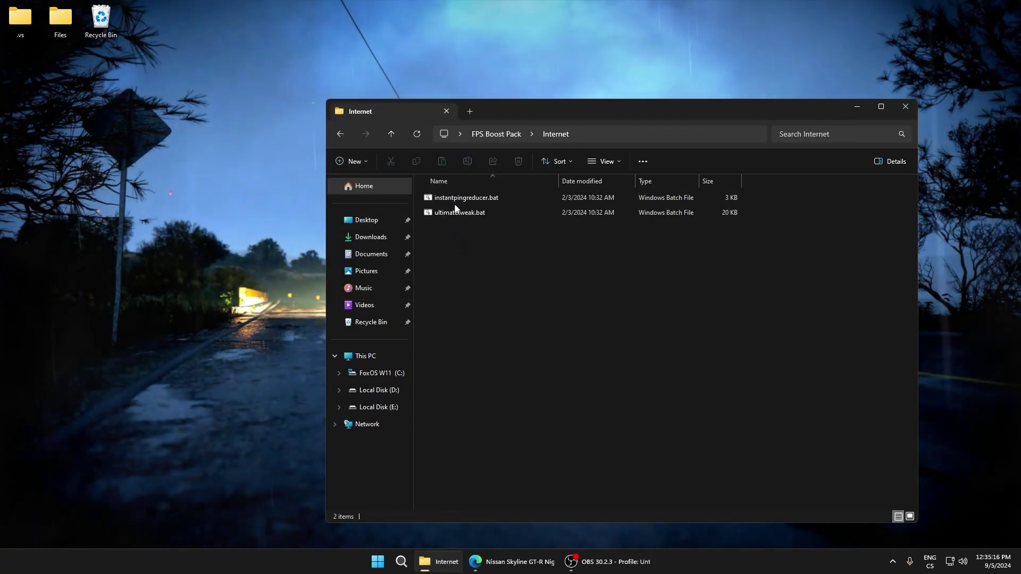
left_click(458, 199)
right_click(457, 199)
left_click(493, 228)
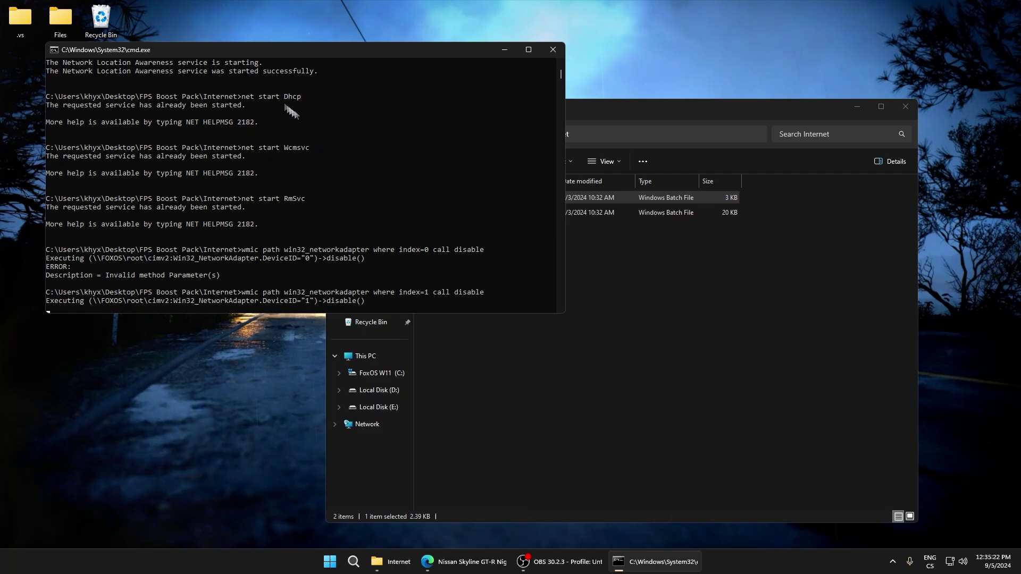
left_click(649, 280)
left_click_drag(548, 112, 723, 95)
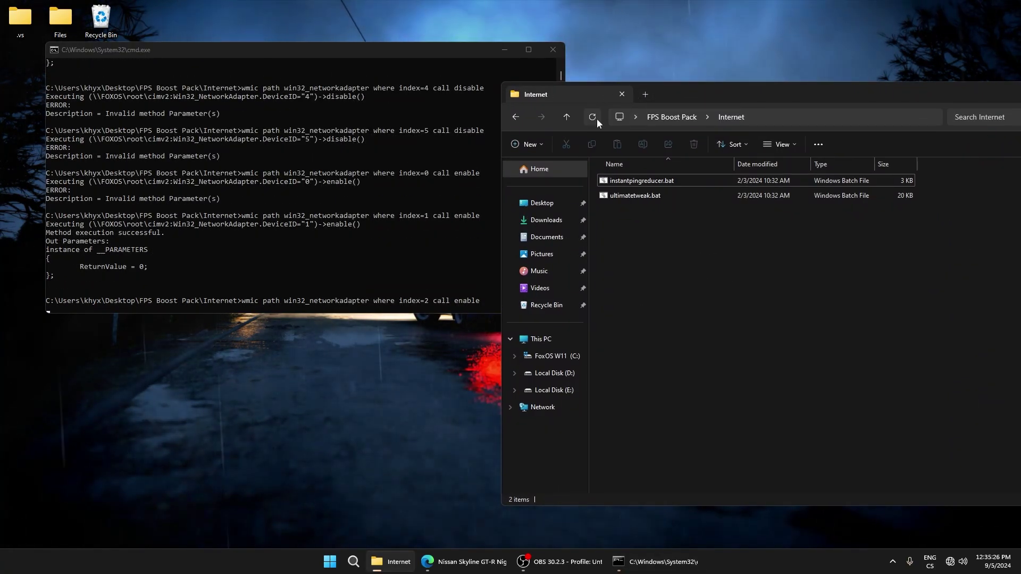
left_click_drag(691, 92, 473, 94)
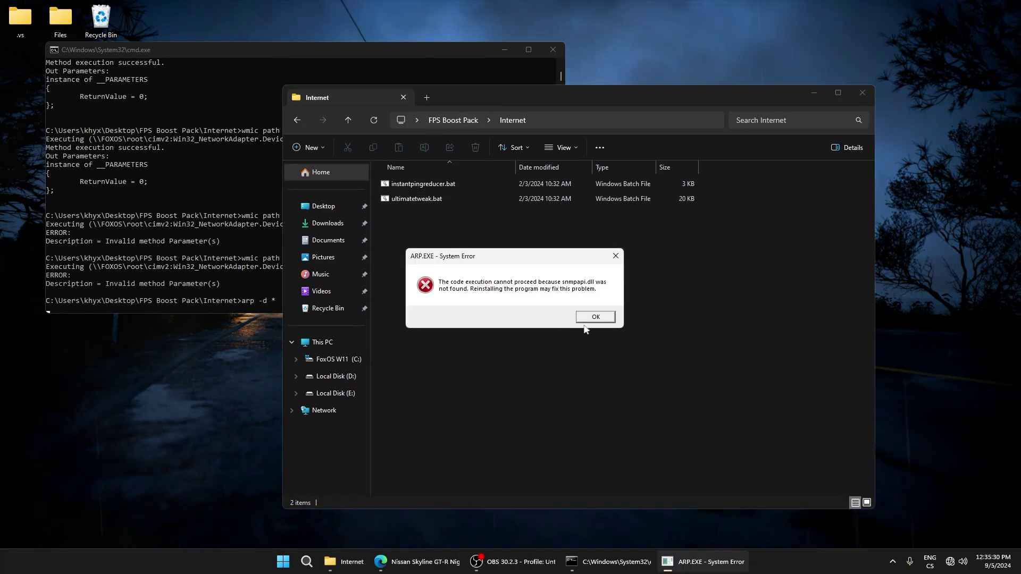
left_click(595, 317)
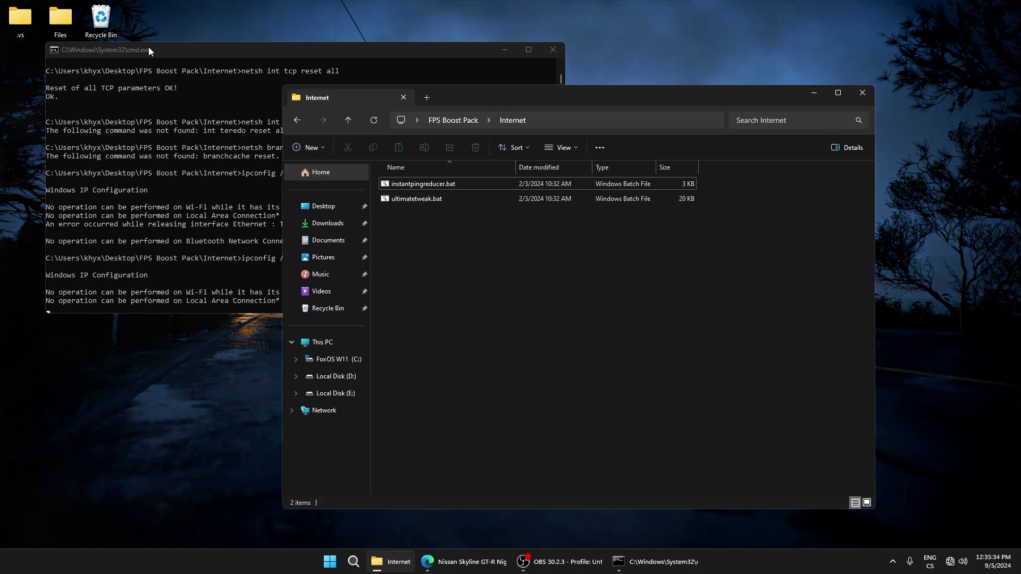
left_click_drag(148, 48, 200, 72)
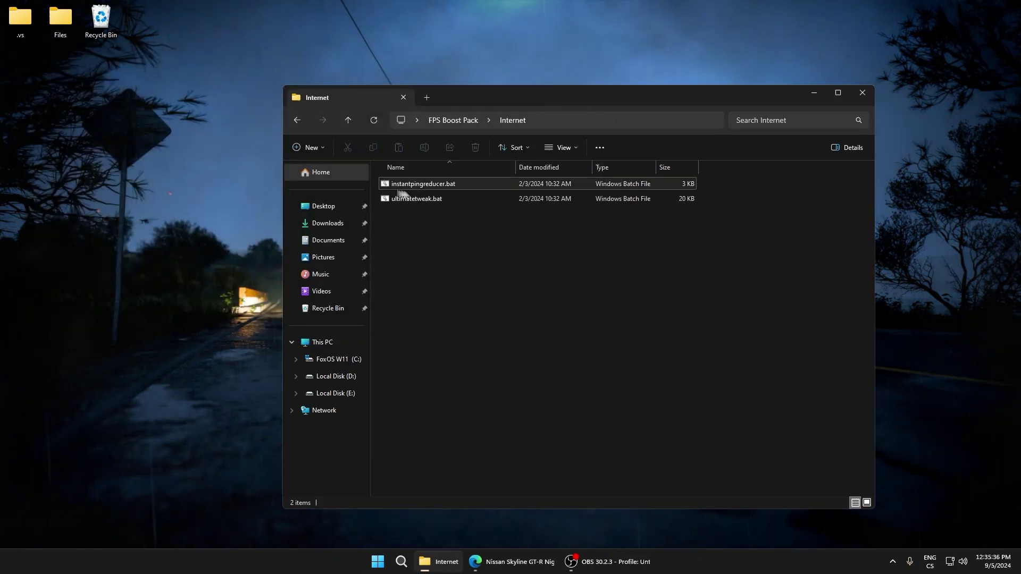
Review the commands of ultimatetweak.bat in Notepad, close it, and run the script as administrator
right_click(400, 202)
left_click(418, 222)
left_click_drag(933, 230, 929, 542)
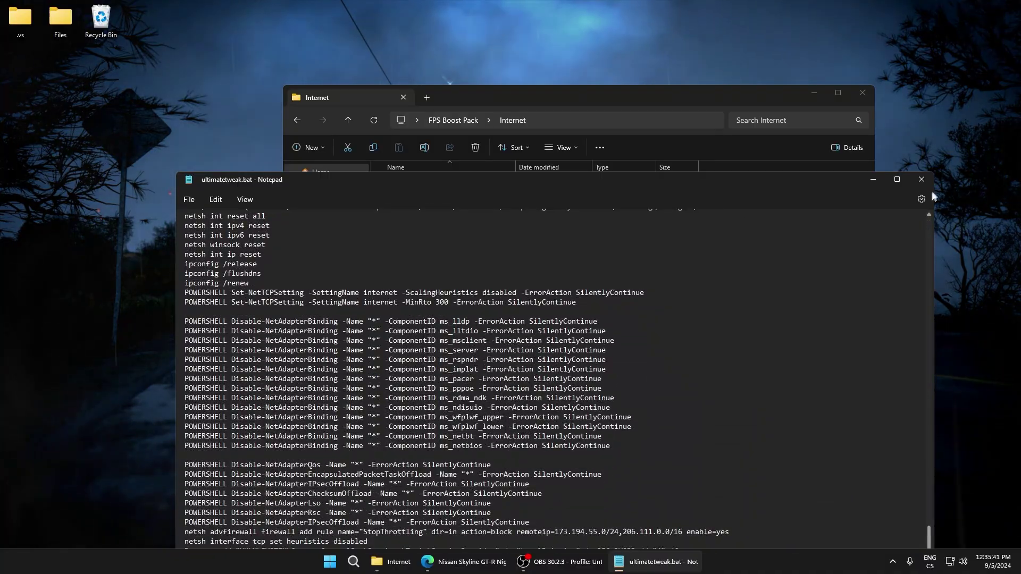
left_click(921, 179)
right_click(400, 194)
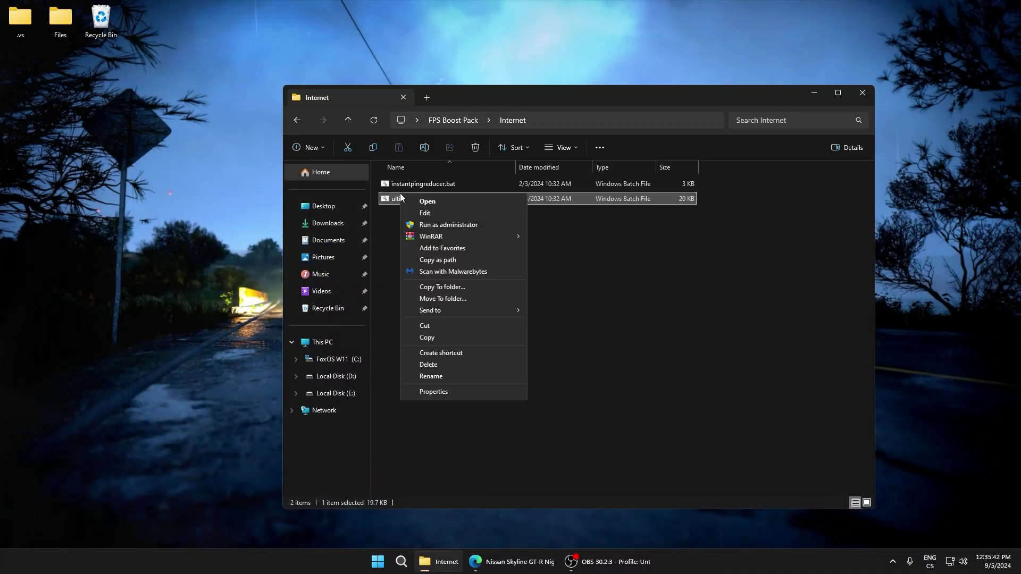
left_click(425, 225)
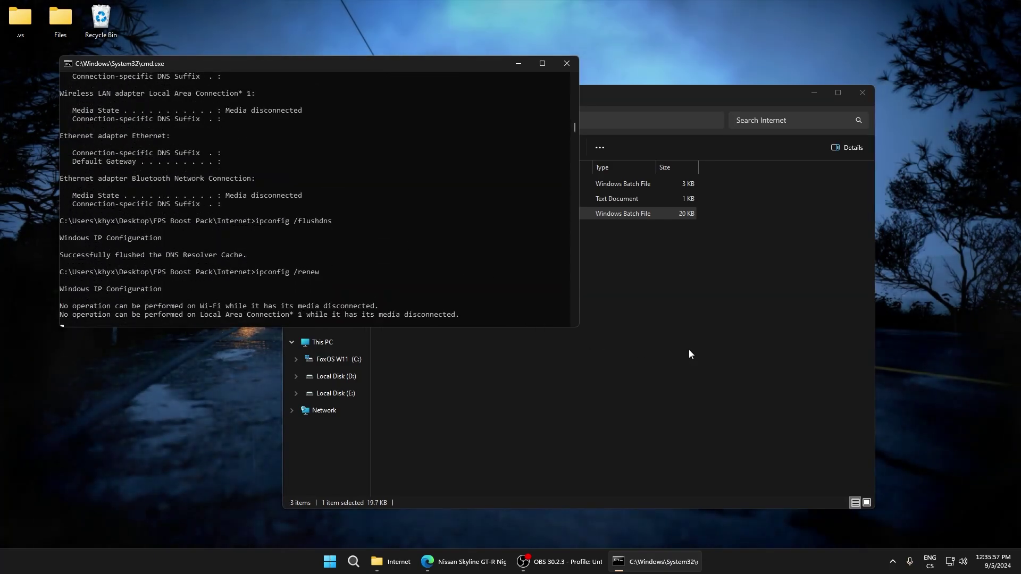
Open List.txt from the Internet folder in Notepad to view its contents
left_click(690, 354)
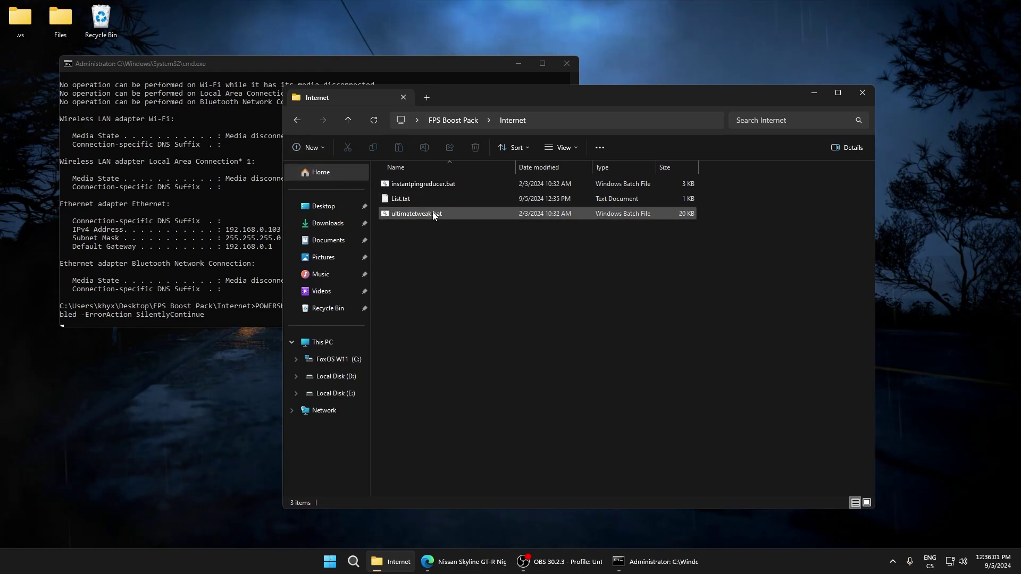
left_click(426, 200)
double_click(426, 200)
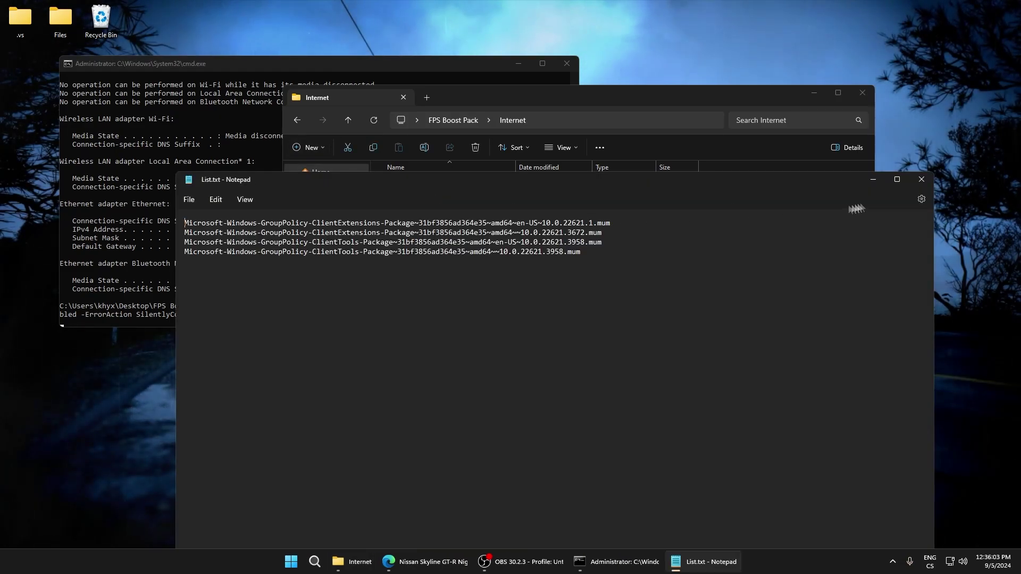
Close List.txt and open the Performance folder in FPS Boost Pack
left_click(923, 177)
left_click_drag(456, 96, 609, 103)
left_click(402, 129)
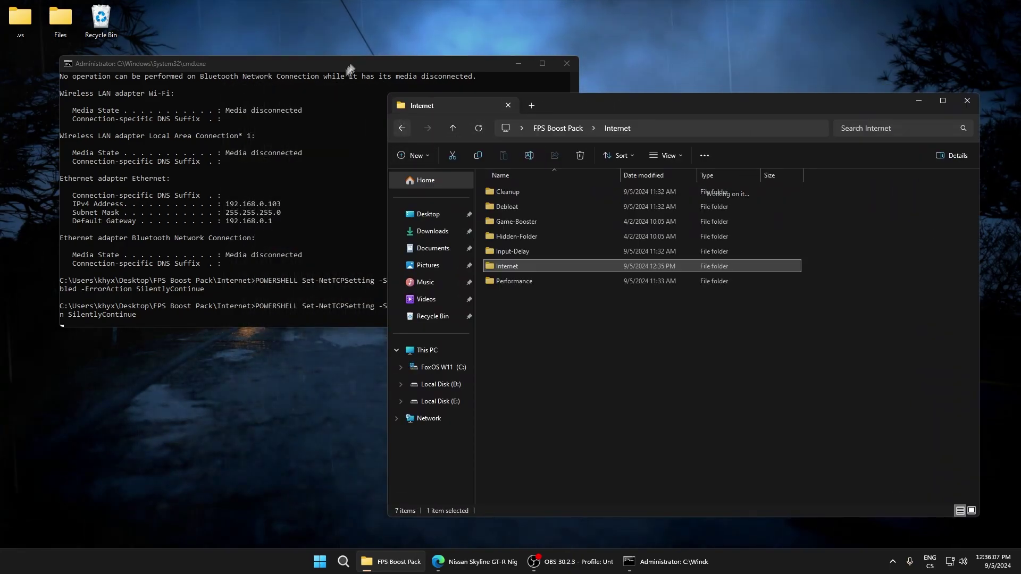
double_click(539, 282)
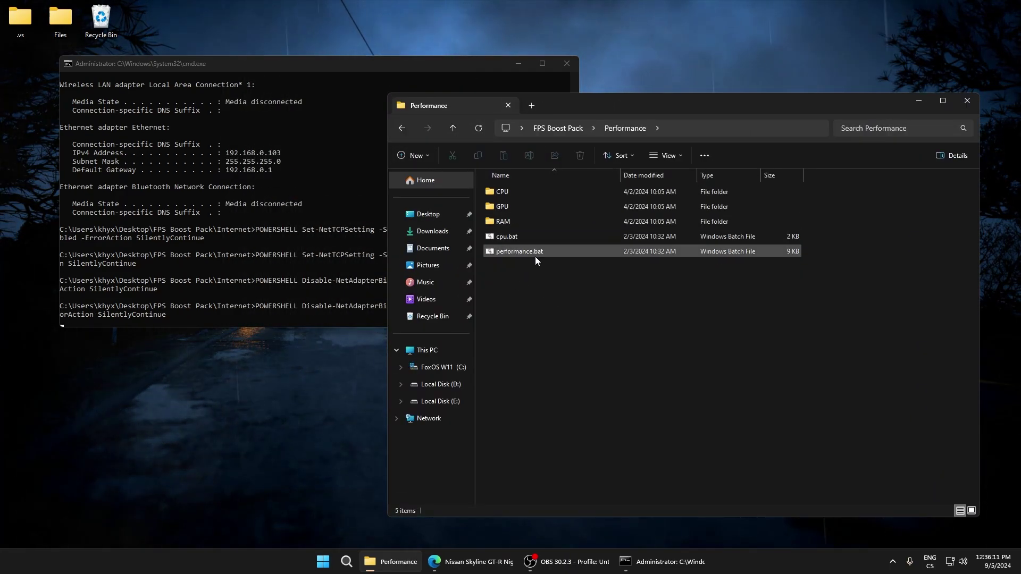
Review performance.bat in Notepad, close it, and run the script as administrator
right_click(535, 256)
left_click(518, 254)
right_click(518, 255)
left_click(549, 279)
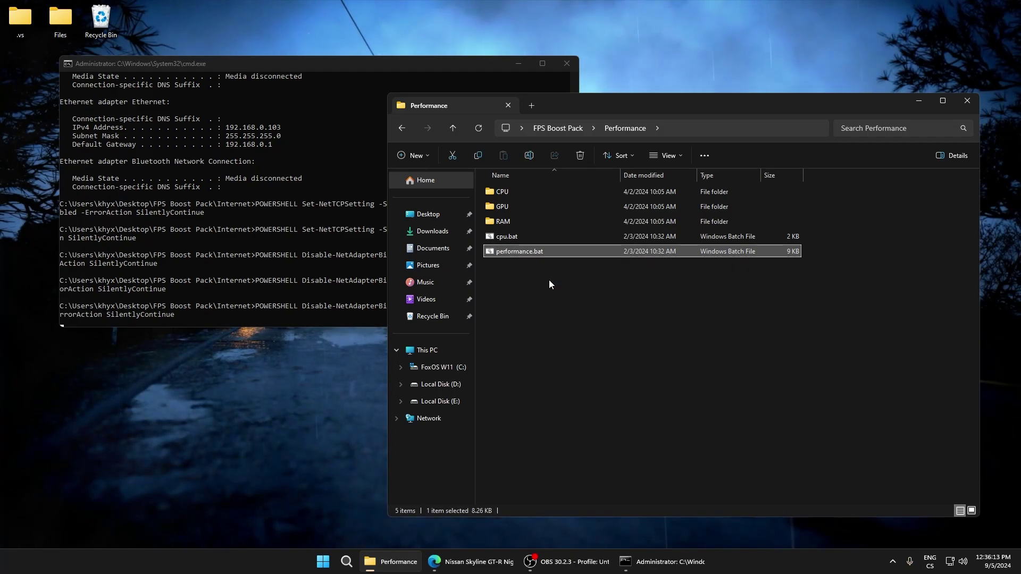
left_click(922, 179)
right_click(521, 247)
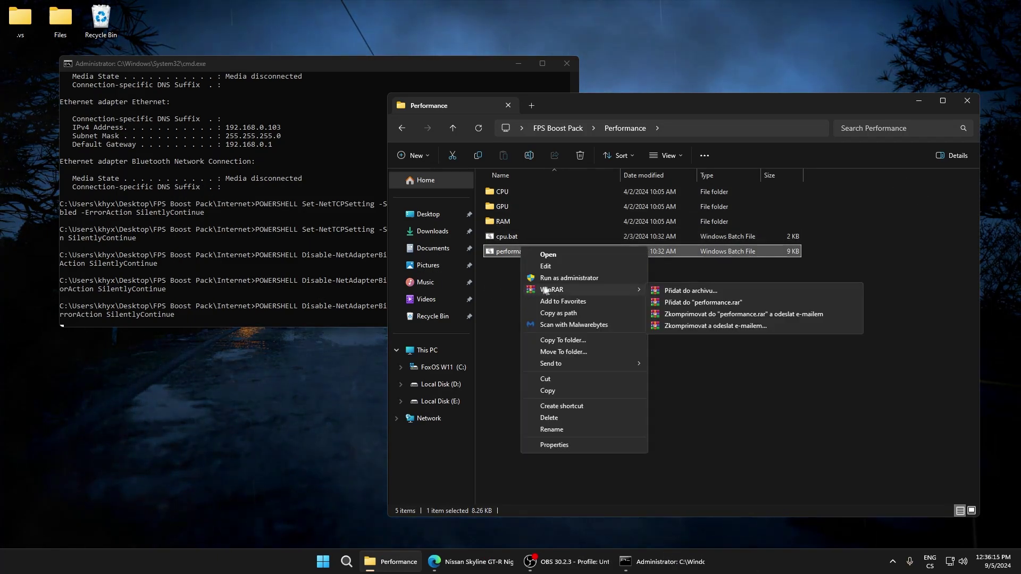
left_click(549, 278)
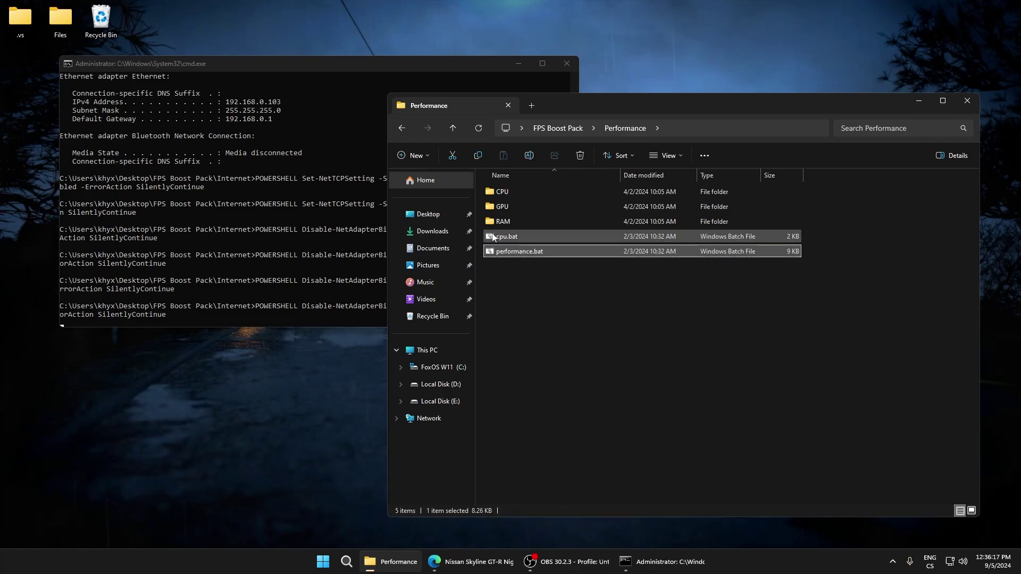
Review the commands of cpu.bat in Notepad, close it, and run the script
right_click(493, 238)
left_click(514, 257)
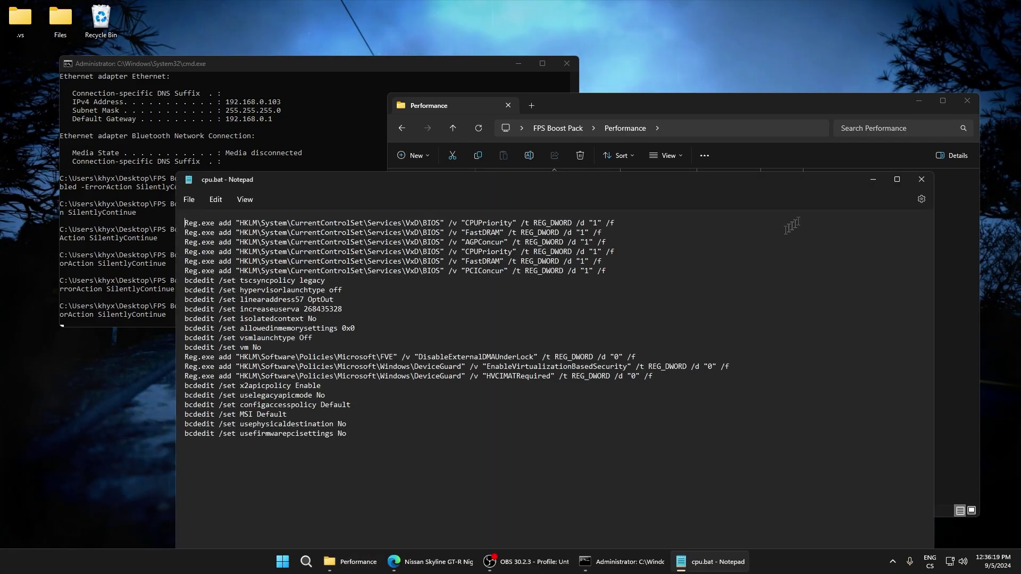
left_click(926, 180)
right_click(517, 238)
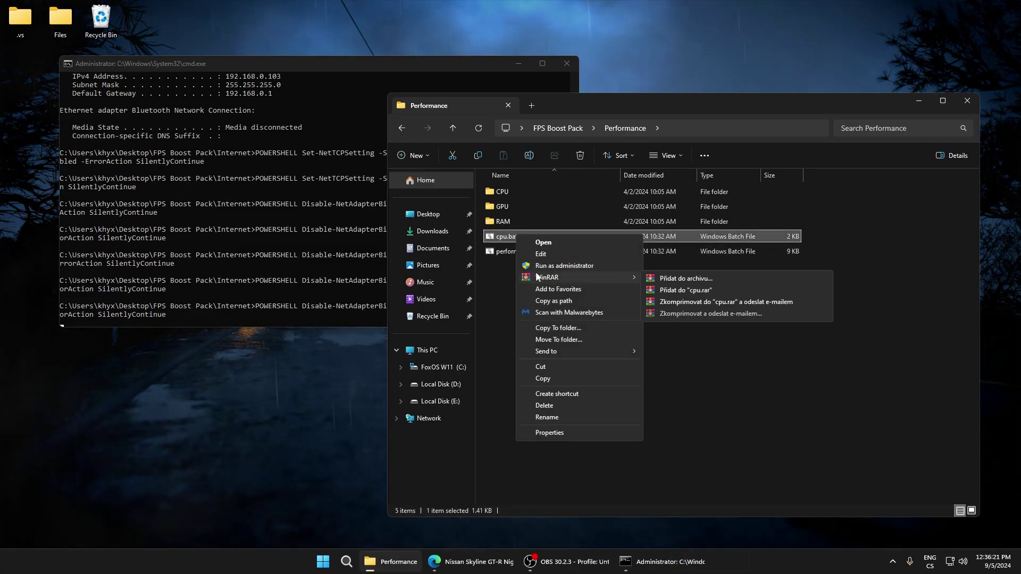
left_click(529, 244)
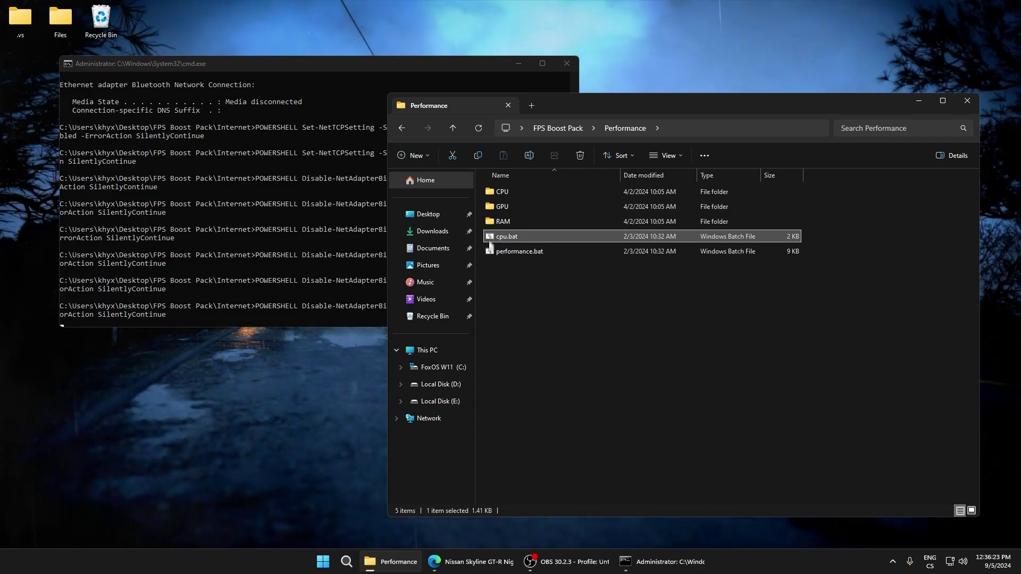
Open the CPU folder inside Performance and run intel.bat as administrator
double_click(502, 191)
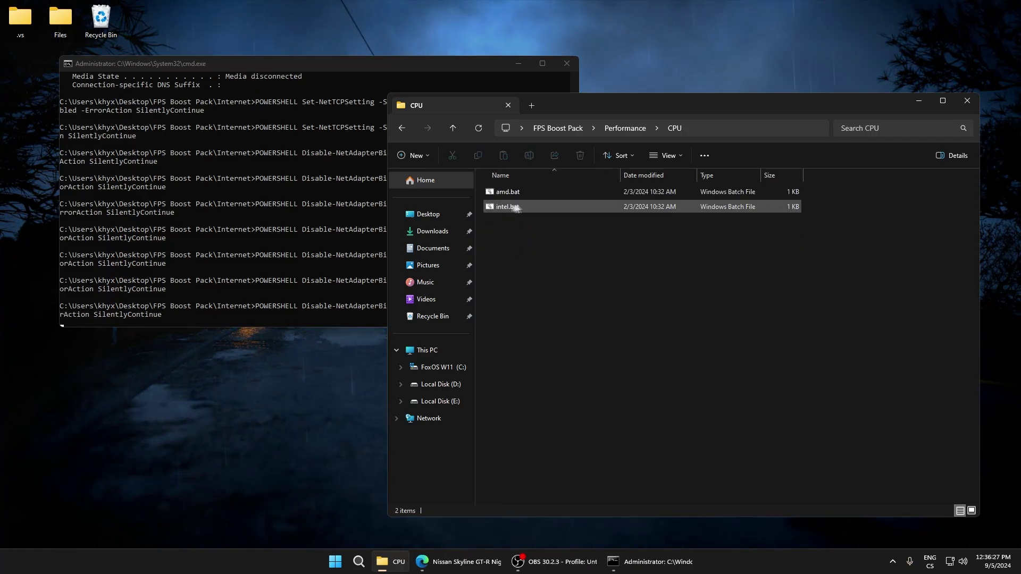
left_click(492, 195)
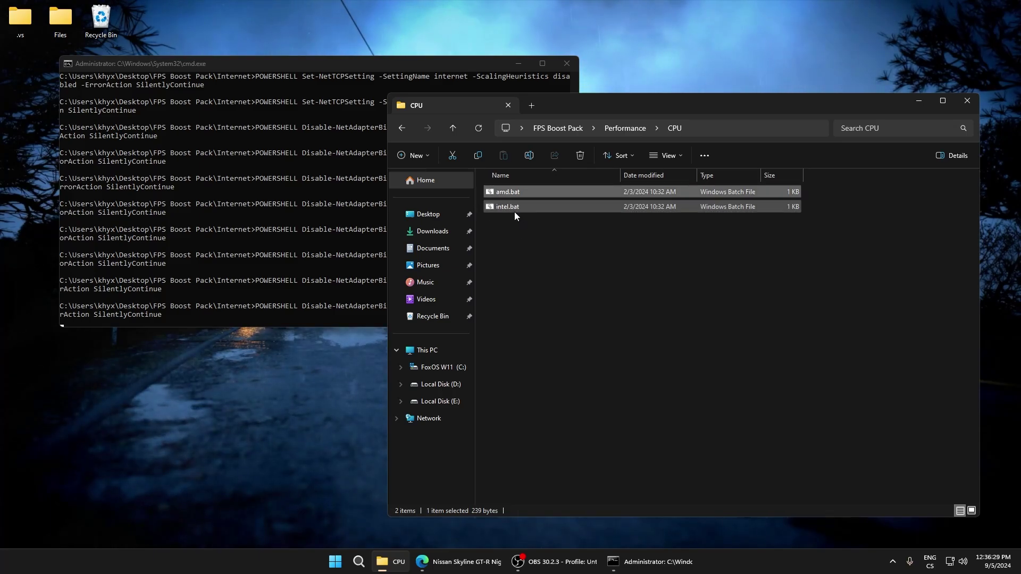
right_click(514, 211)
left_click(532, 237)
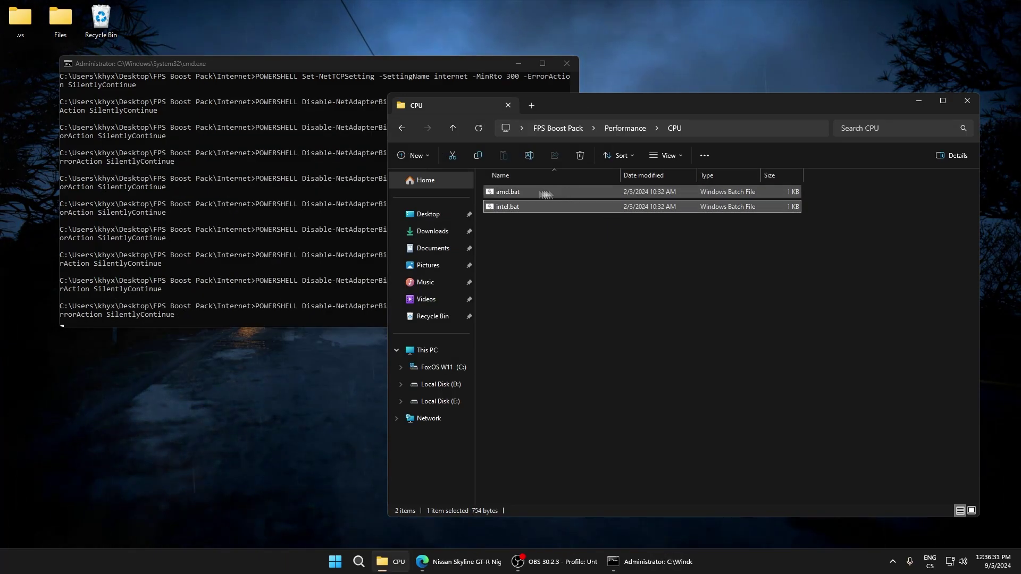
Open the GPU folder inside Performance and run nvidia.bat as administrator
double_click(490, 209)
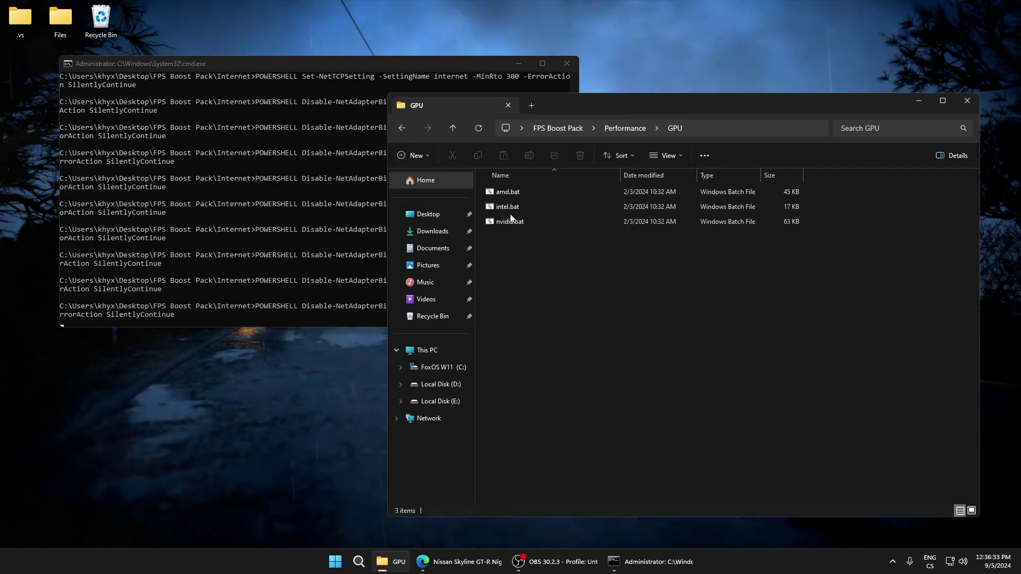
left_click(502, 209)
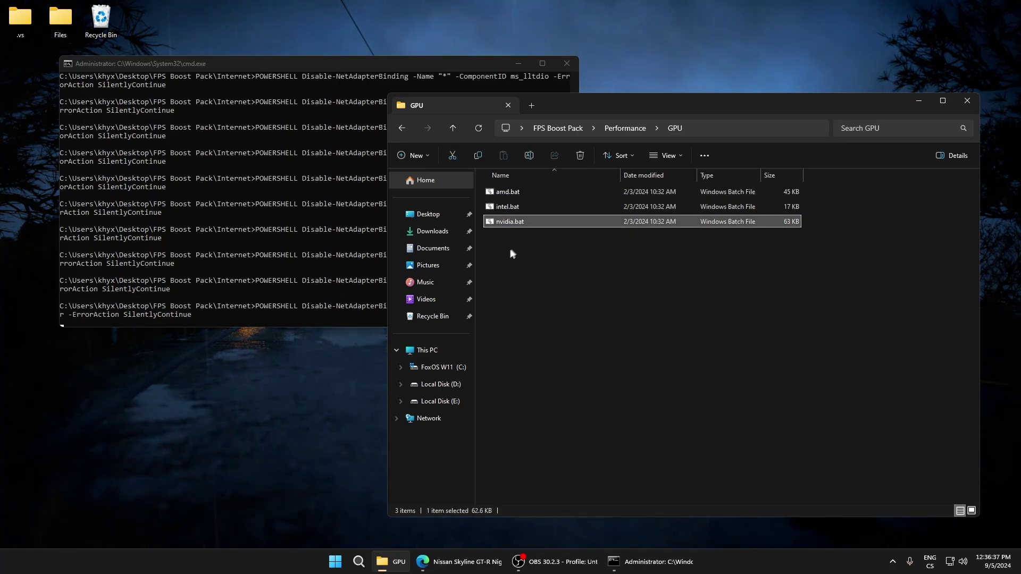
right_click(505, 225)
left_click(538, 257)
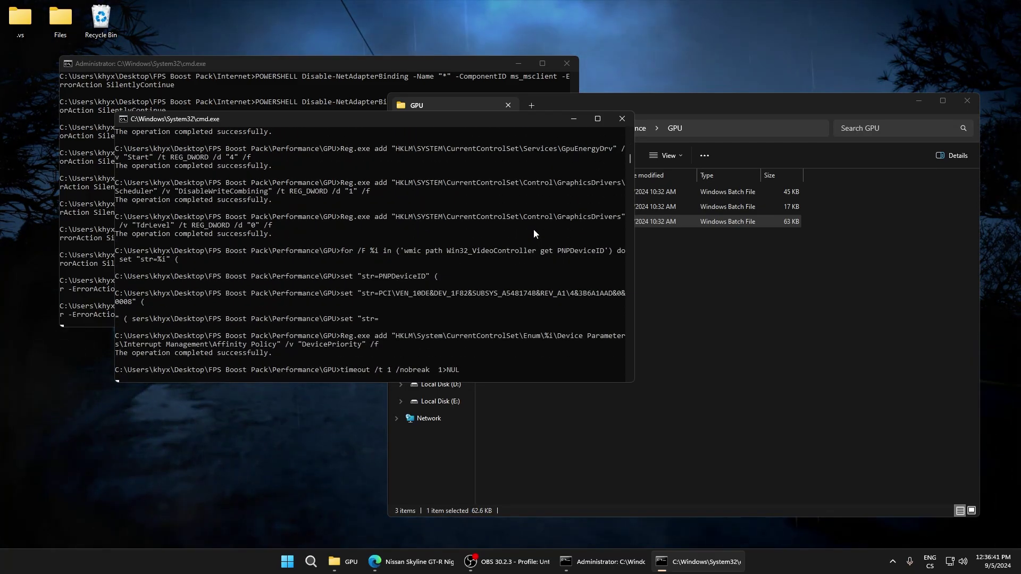
left_click(662, 269)
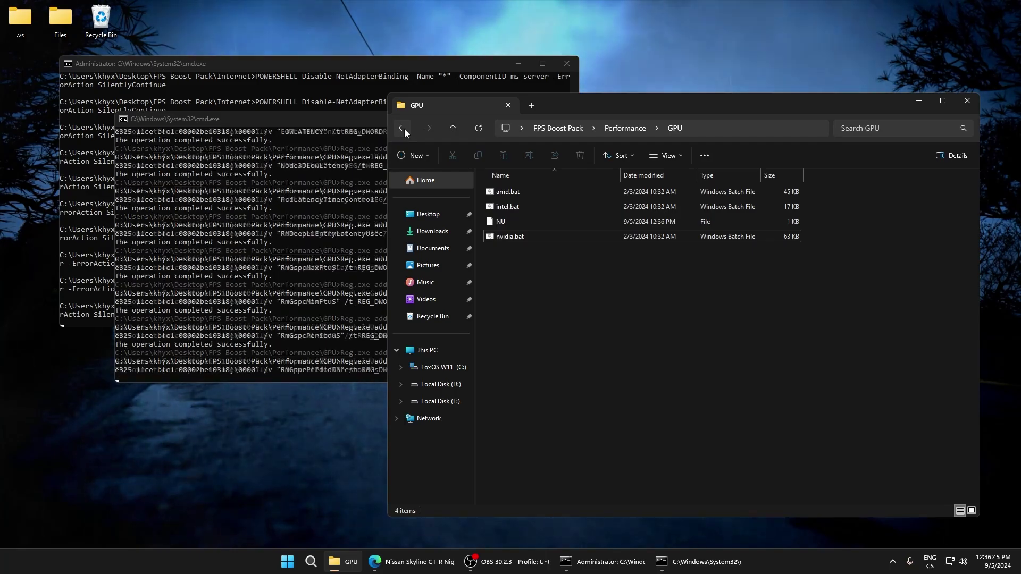
Go back to Performance, open the RAM folder and look over its memory-size batch scripts
left_click(403, 128)
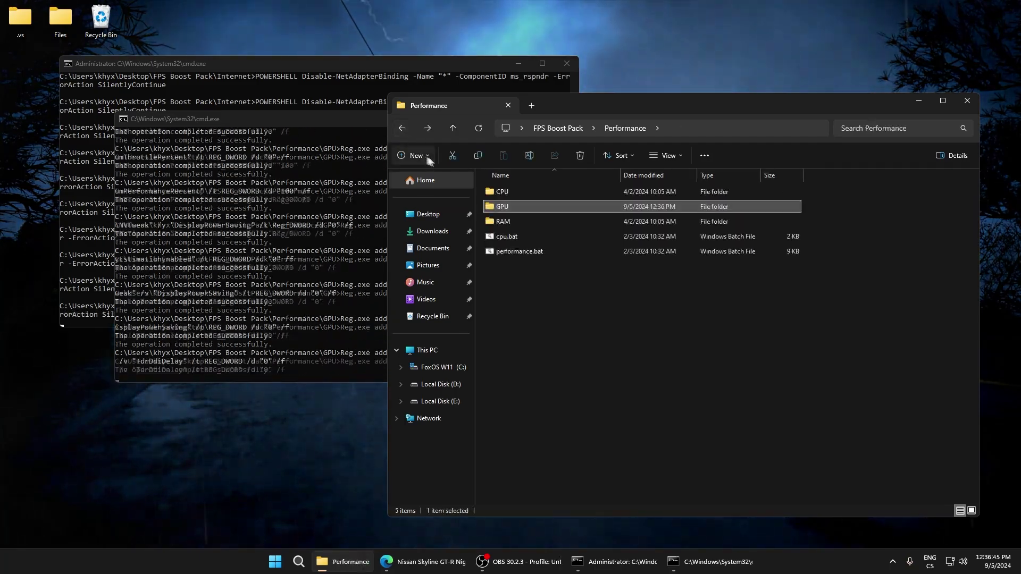
double_click(516, 221)
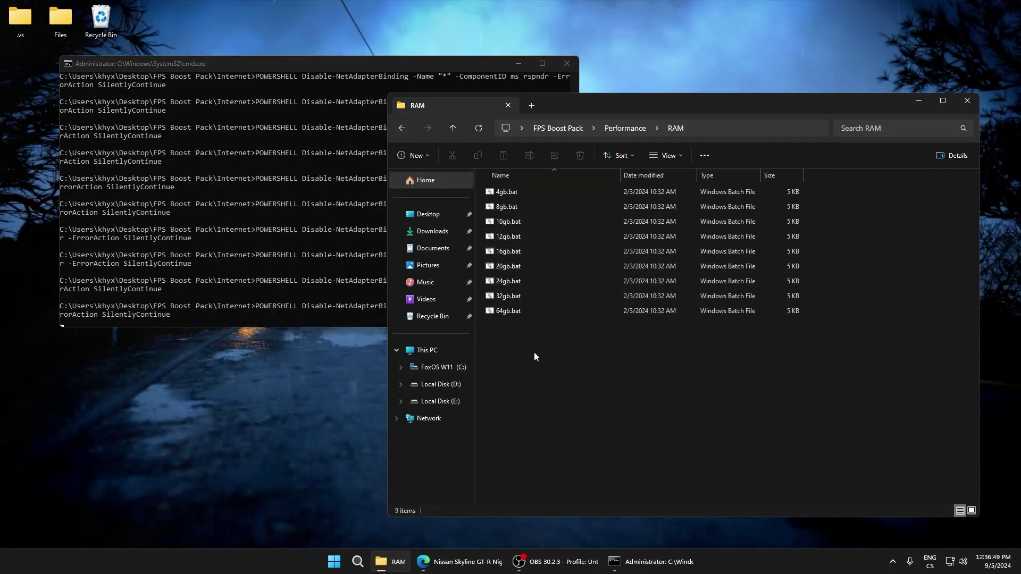
mouse_move(534, 352)
left_mouse_down()
mouse_move(532, 194)
mouse_move(525, 268)
mouse_move(519, 184)
mouse_move(530, 340)
left_mouse_up()
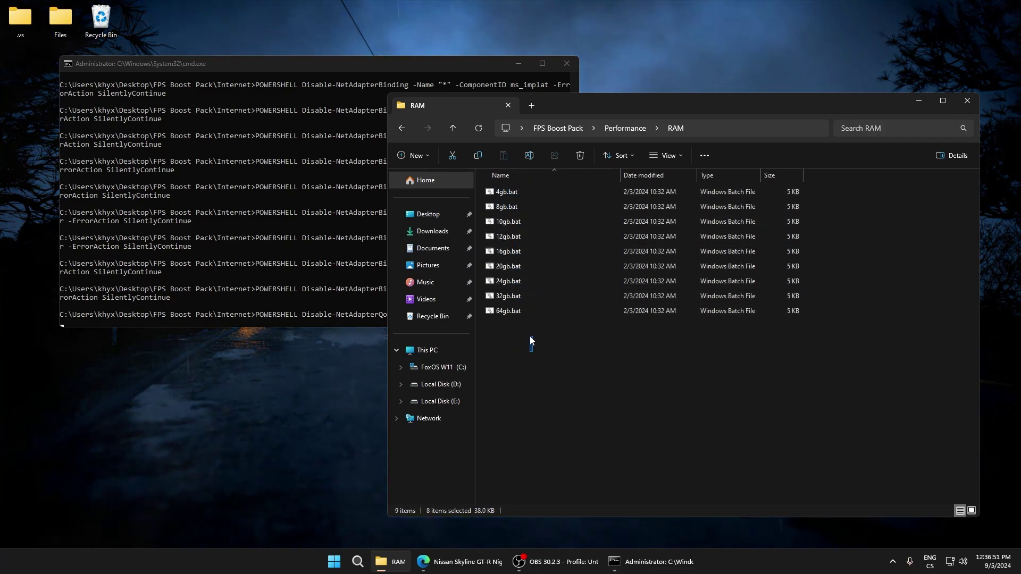
left_click(509, 207)
left_click(489, 227)
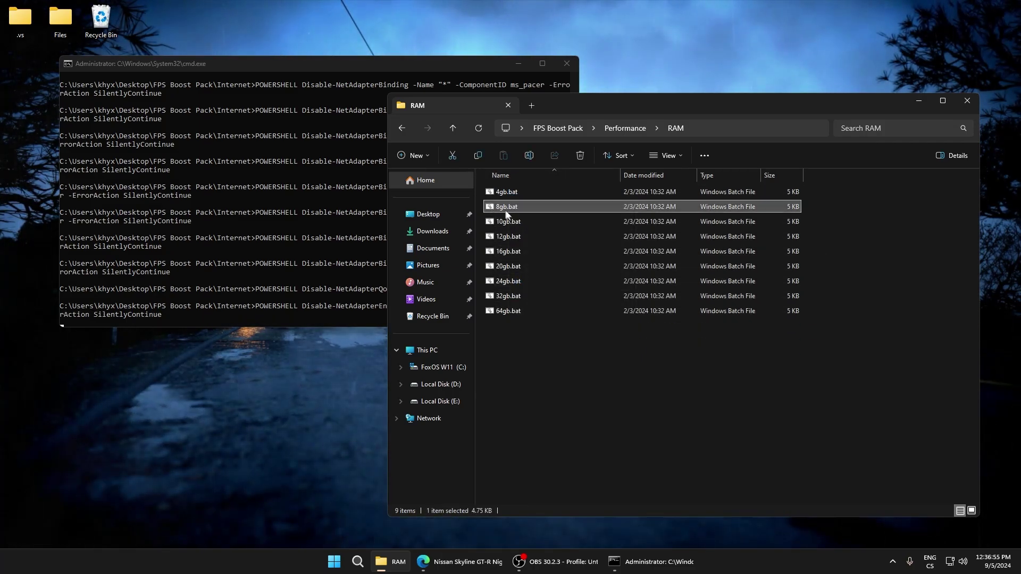
left_click(511, 283)
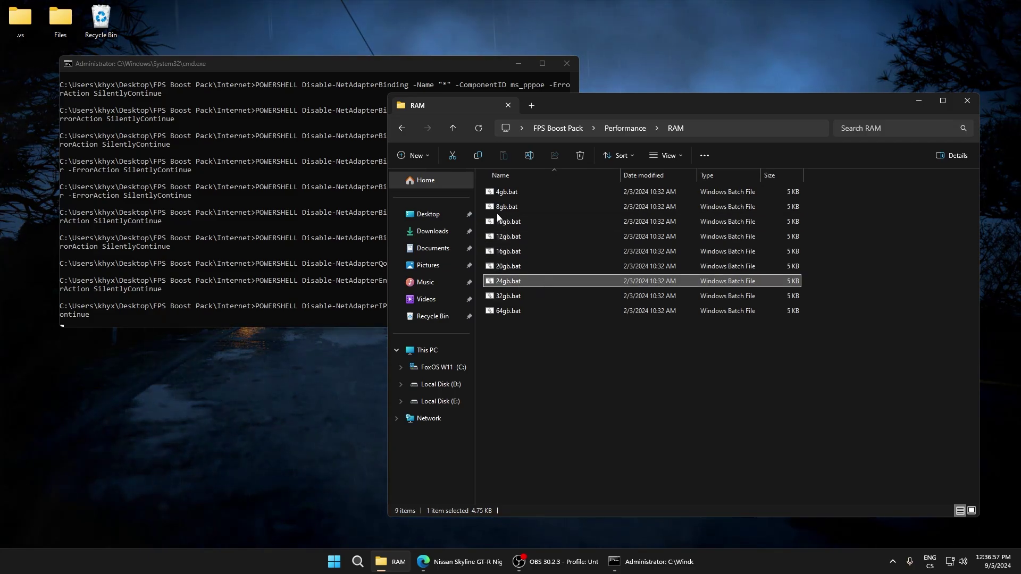
right_click(512, 206)
left_click(748, 457)
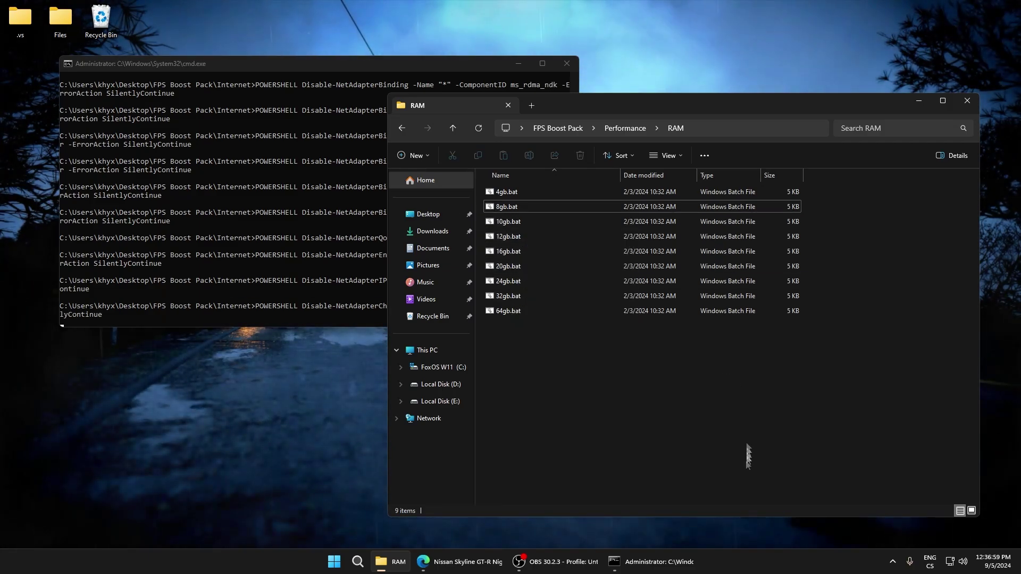
Check the installed memory capacity in Task Manager's performance view, and close Task Manager
key("ctrl+shift+Escape")
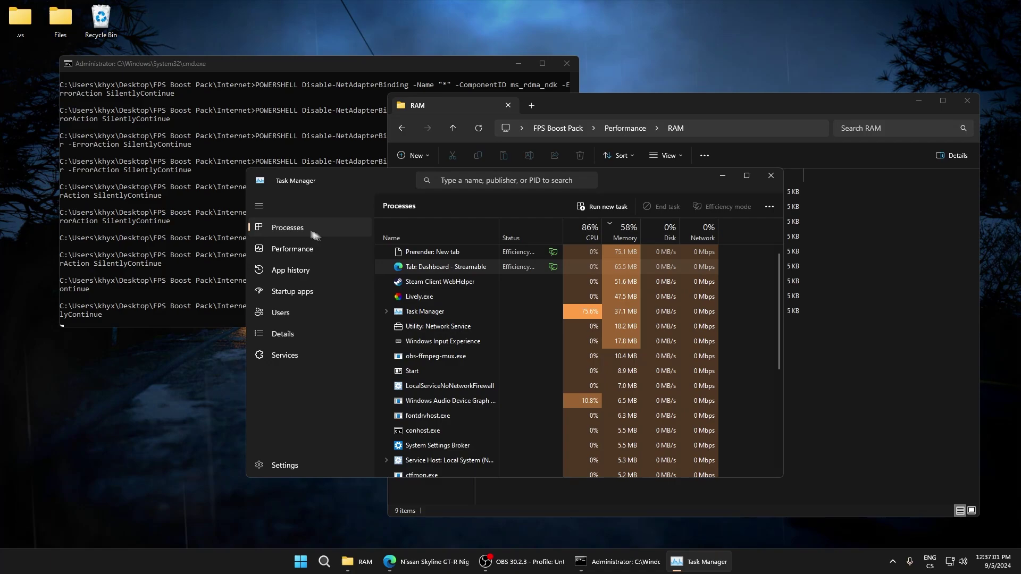
left_click(275, 247)
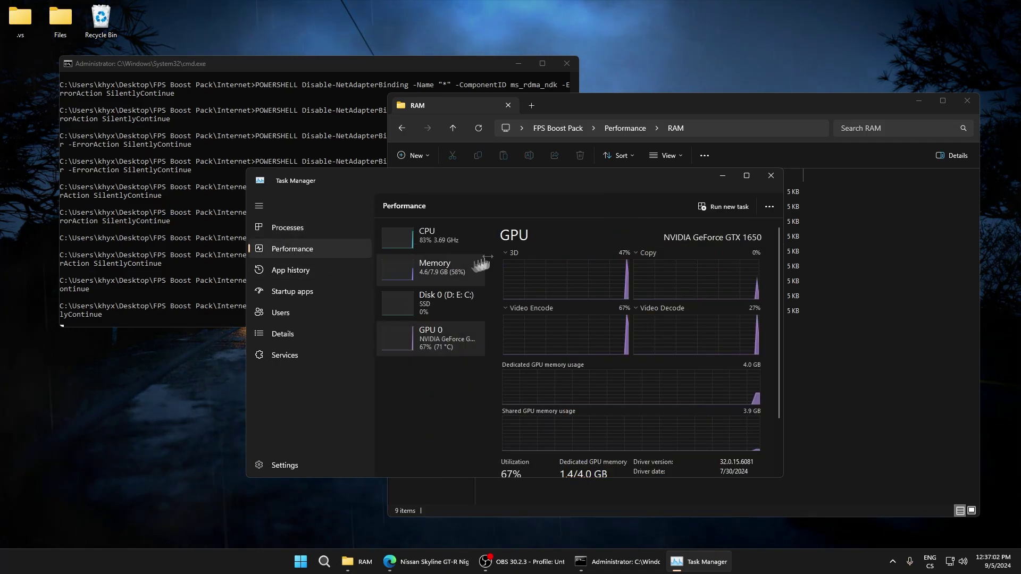
left_click(447, 268)
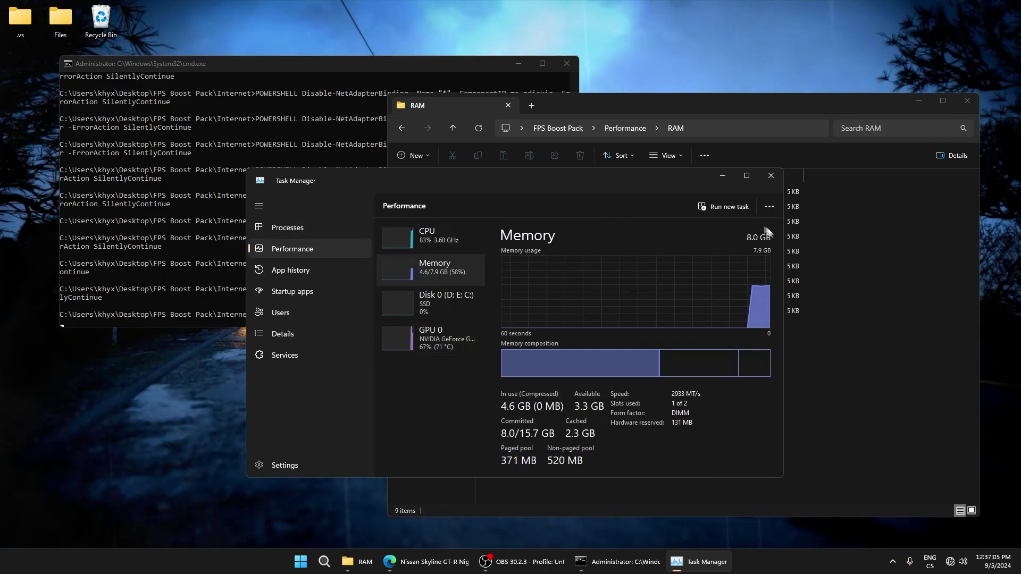
left_click(770, 176)
Run 8gb.bat from the RAM folder as administrator
left_click(503, 208)
right_click(501, 210)
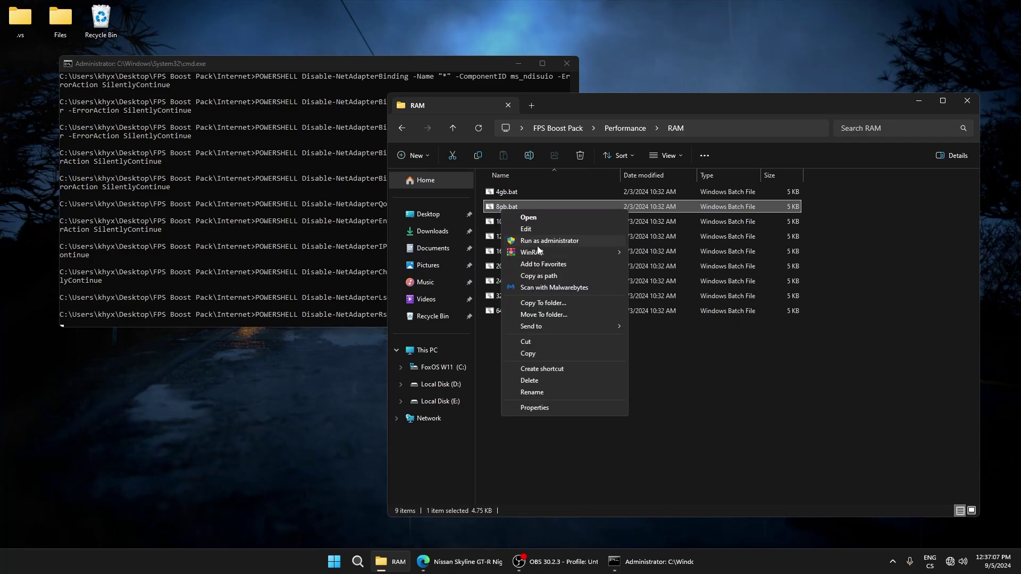
left_click(537, 245)
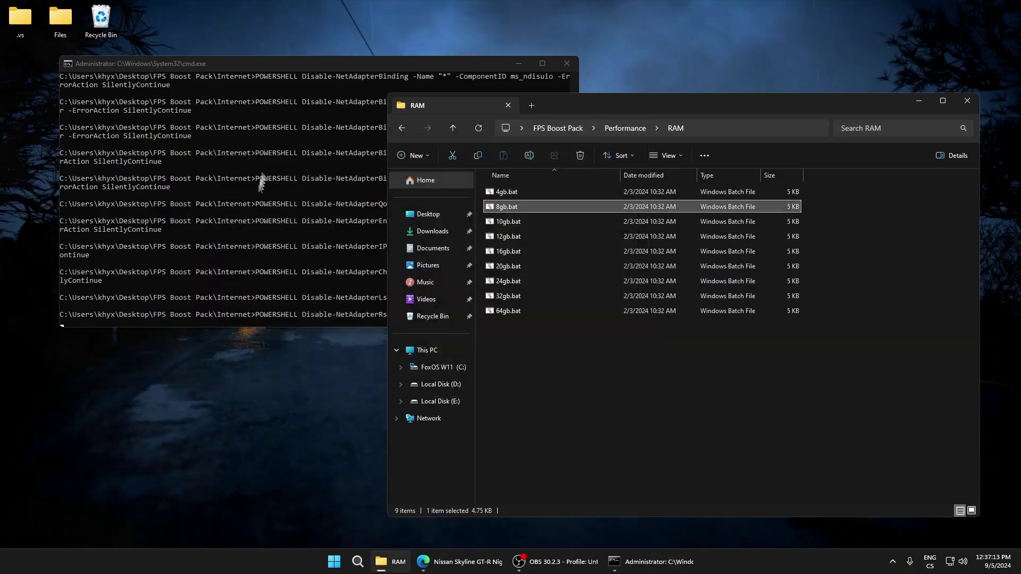
Close the RAM folder window and move the running Command Prompt window to the middle of the desktop
left_click(967, 101)
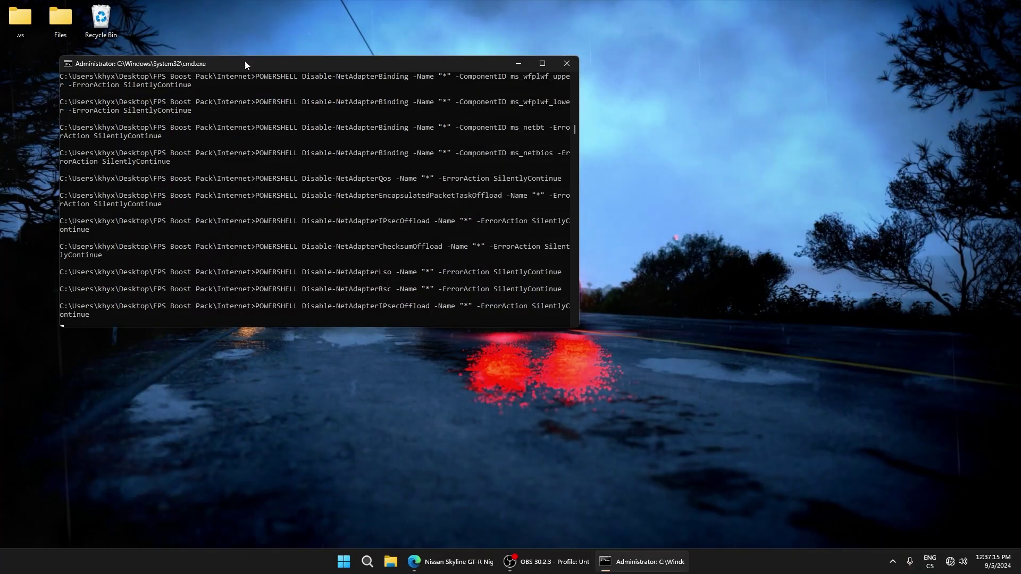
left_click_drag(245, 60, 440, 110)
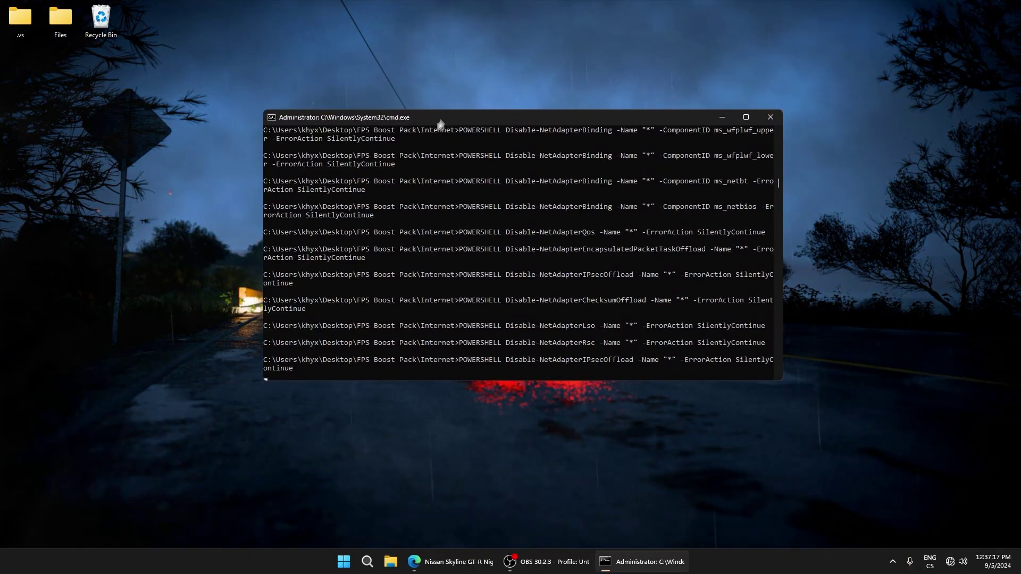